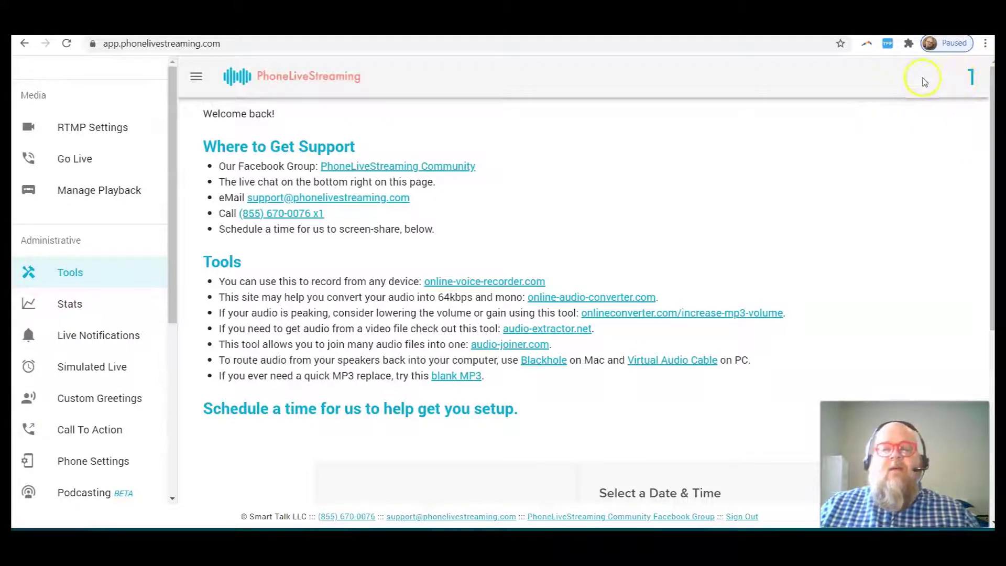
Step: Open the RTMP settings and review the server address, stream key field, recommended OBS and Wirecast settings, and integration documentation links
mouse_move(971, 75)
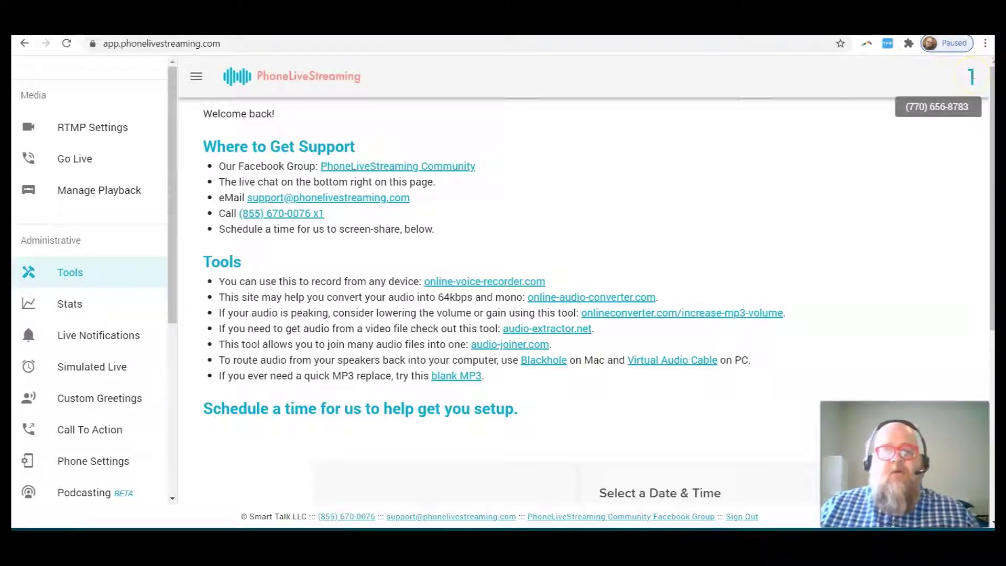
left_click(75, 275)
left_click(63, 131)
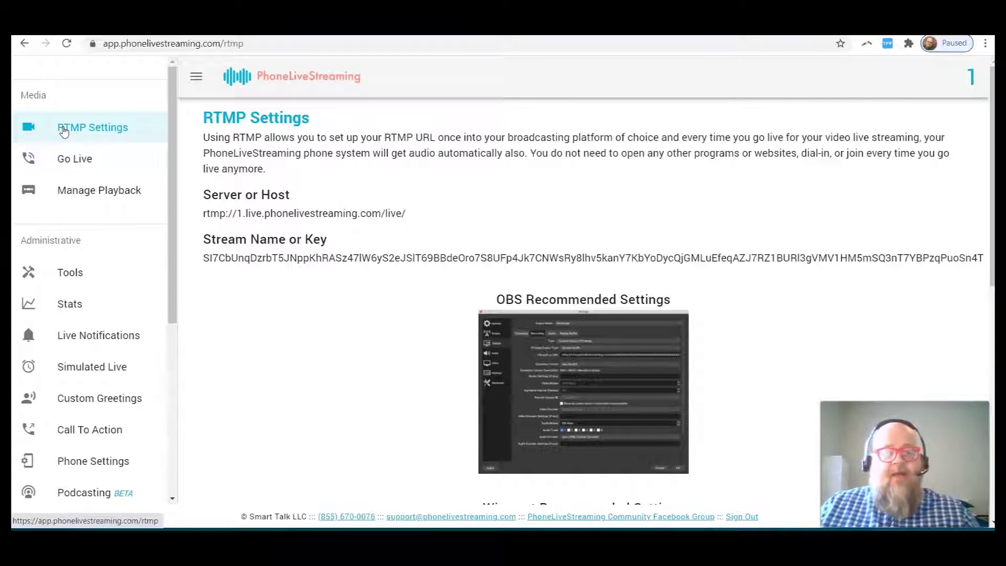
scroll(274, 314, "down", 5)
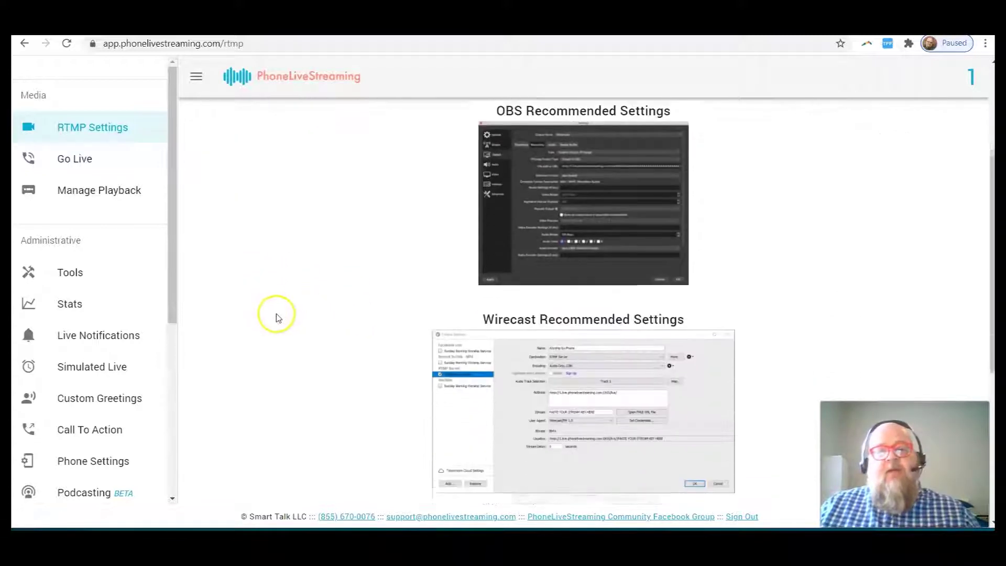
scroll(281, 316, "down", 4)
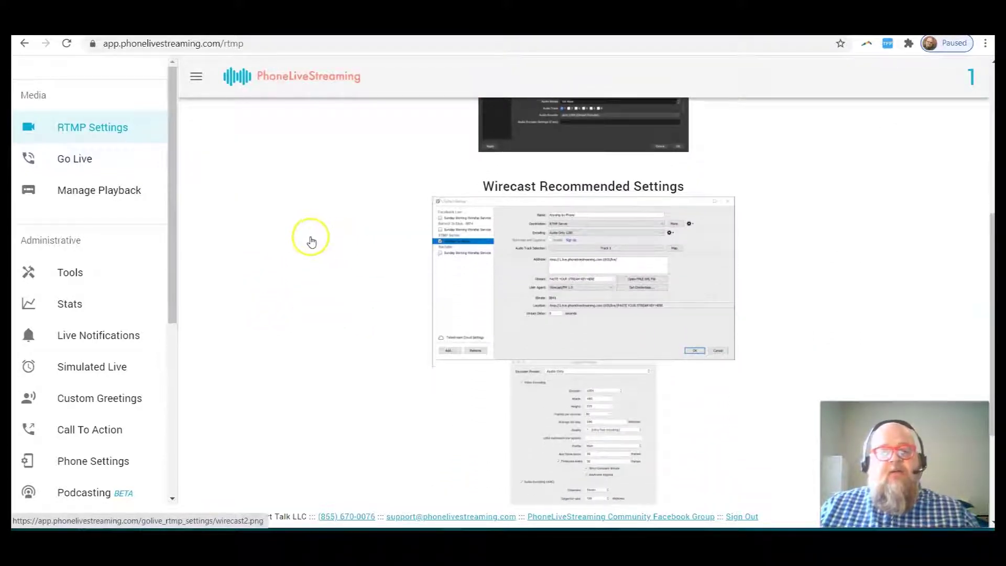
scroll(301, 257, "down", 1)
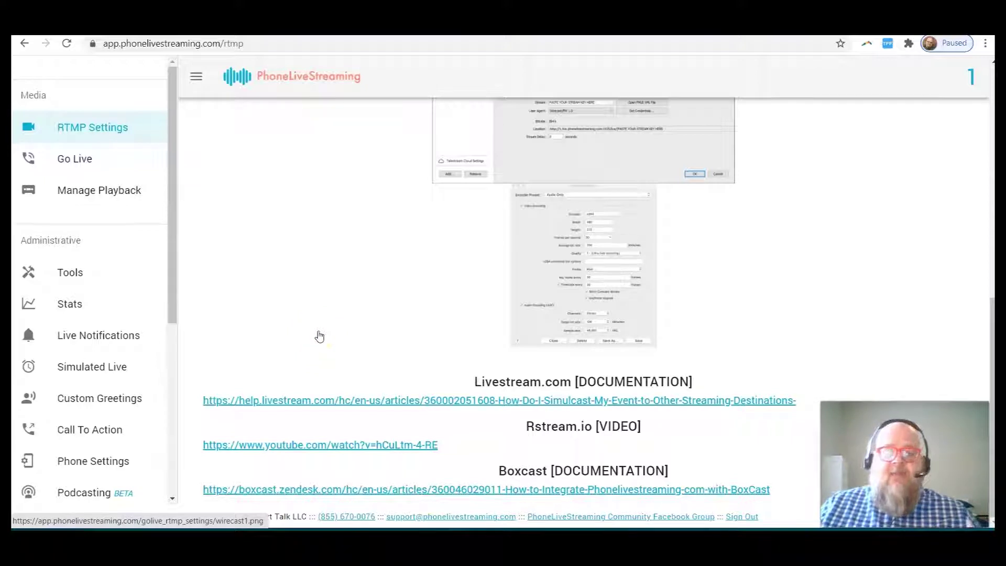
scroll(320, 336, "up", 1)
scroll(319, 336, "down", 1)
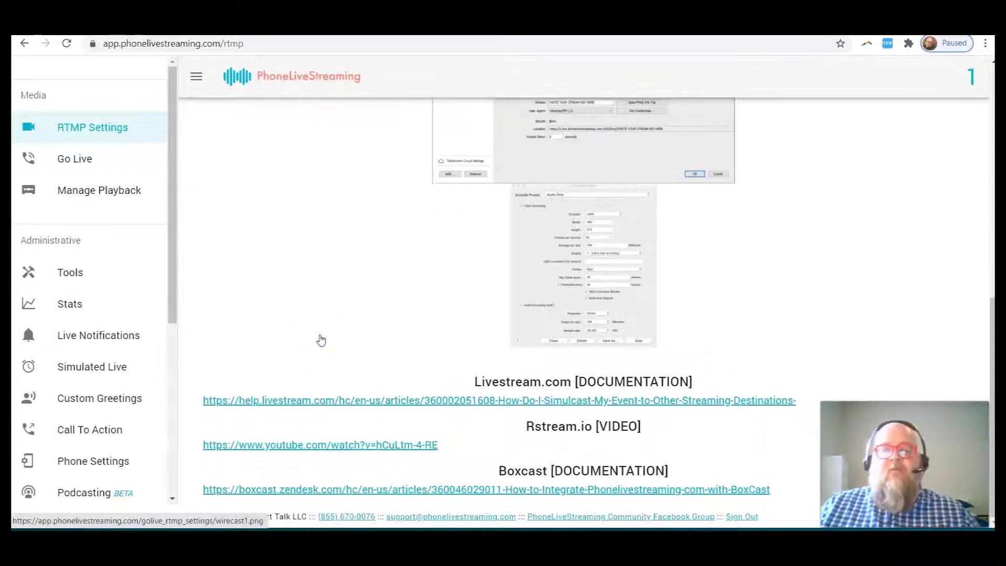
scroll(321, 339, "up", 10)
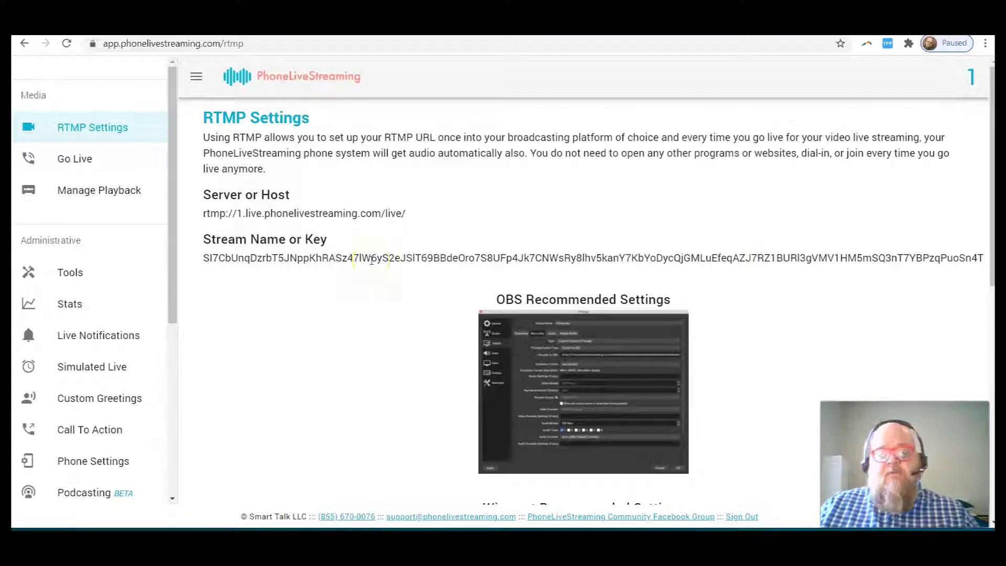
Step: View the Go Live page, and examine the playback files and library on the Manage Playback page
left_click(80, 159)
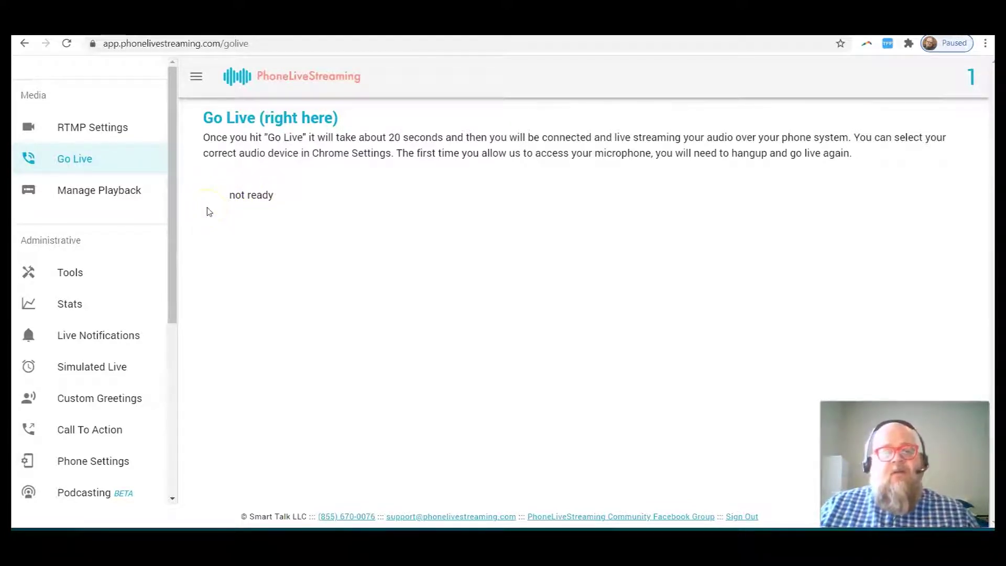
left_click(104, 190)
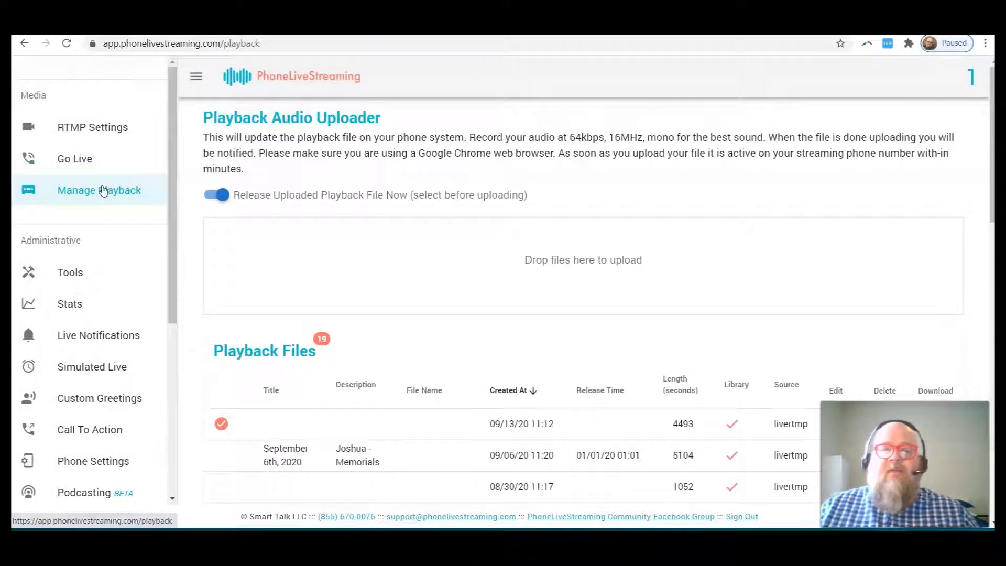
scroll(202, 281, "down", 15)
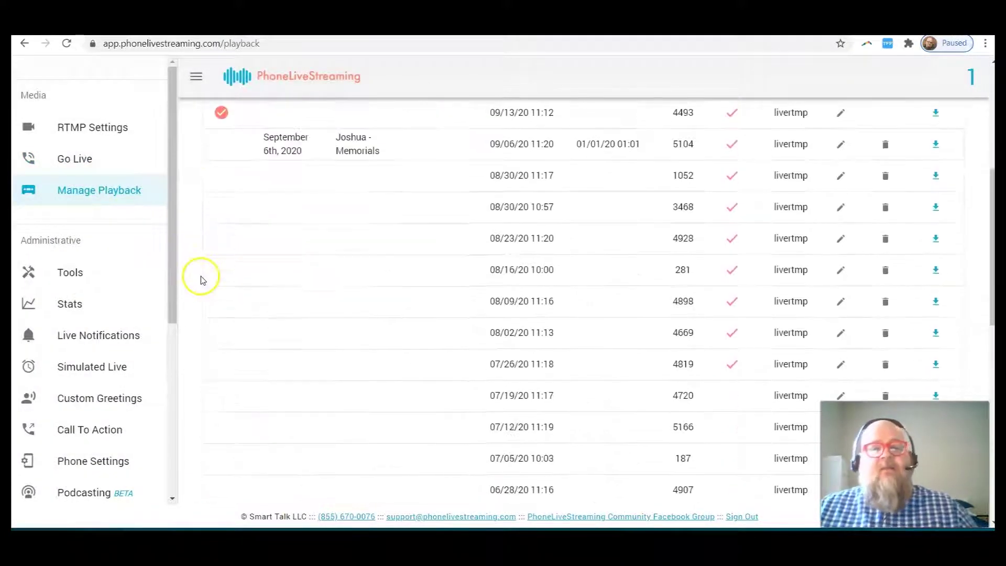
scroll(204, 293, "up", 15)
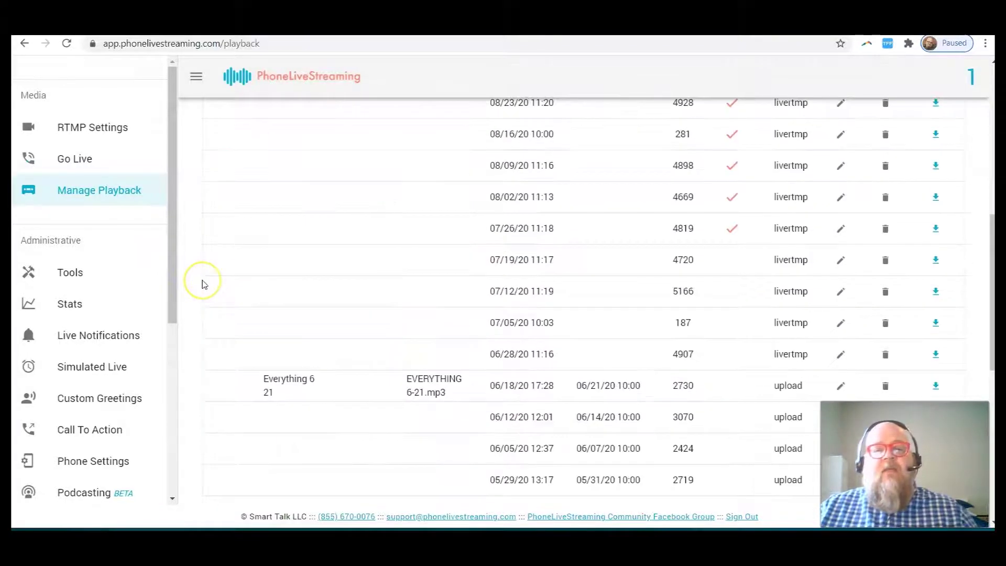
scroll(205, 287, "down", 15)
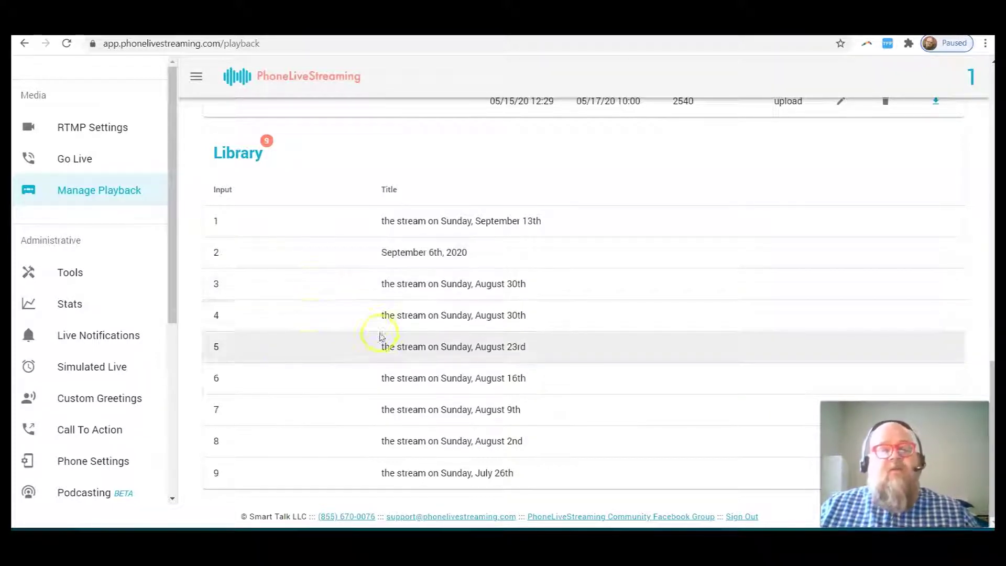
scroll(270, 338, "up", 10)
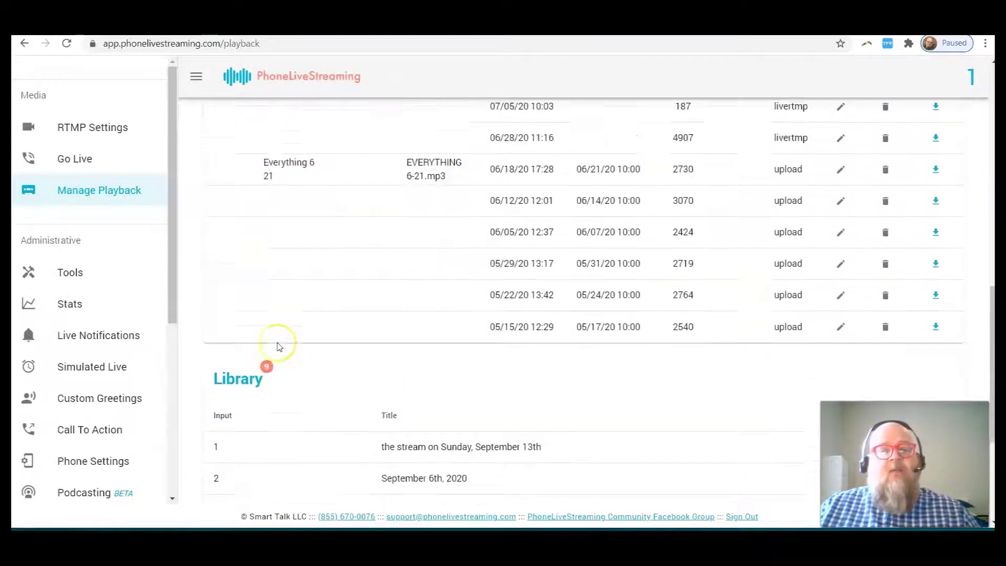
scroll(278, 345, "up", 6)
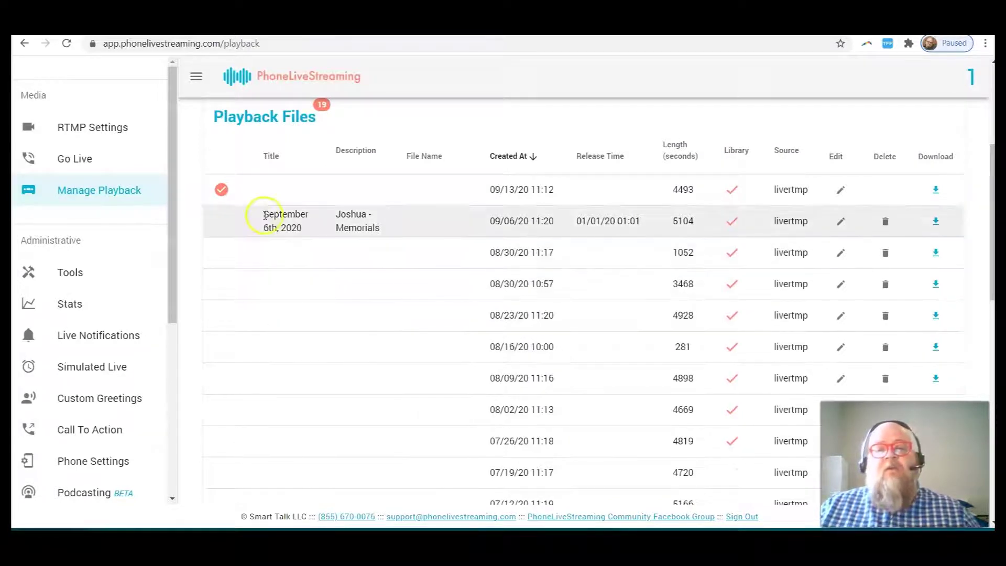
scroll(338, 329, "down", 5)
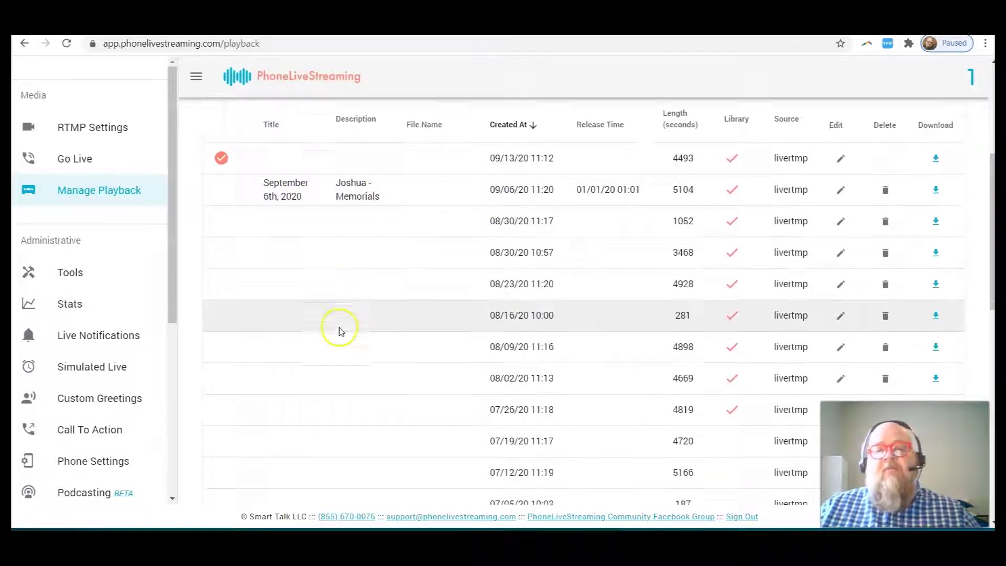
scroll(337, 330, "down", 2)
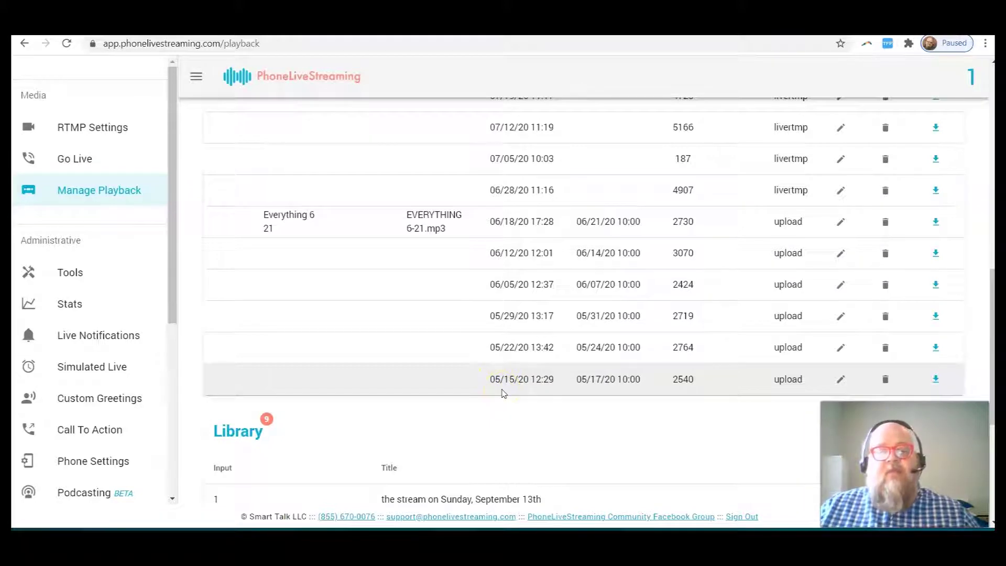
scroll(503, 392, "up", 7)
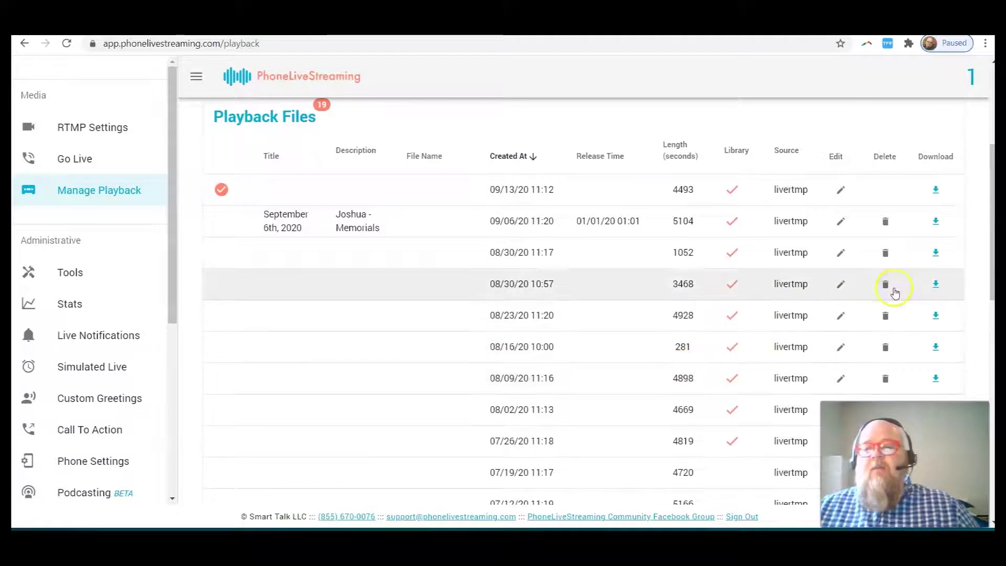
Step: Look over the edit, delete and download options for the listed playback files
left_click(936, 257)
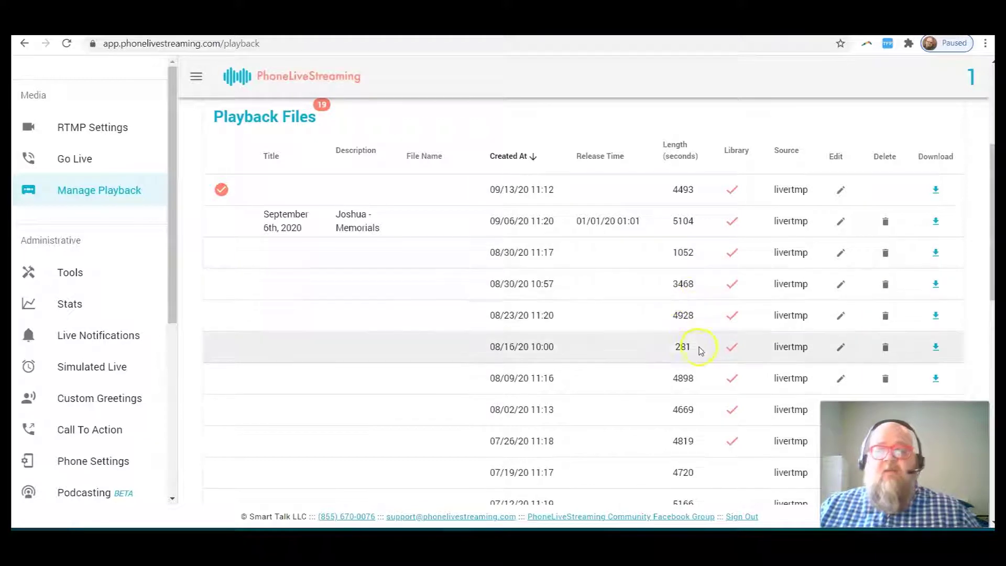
scroll(699, 347, "down", 3)
scroll(698, 351, "down", 1)
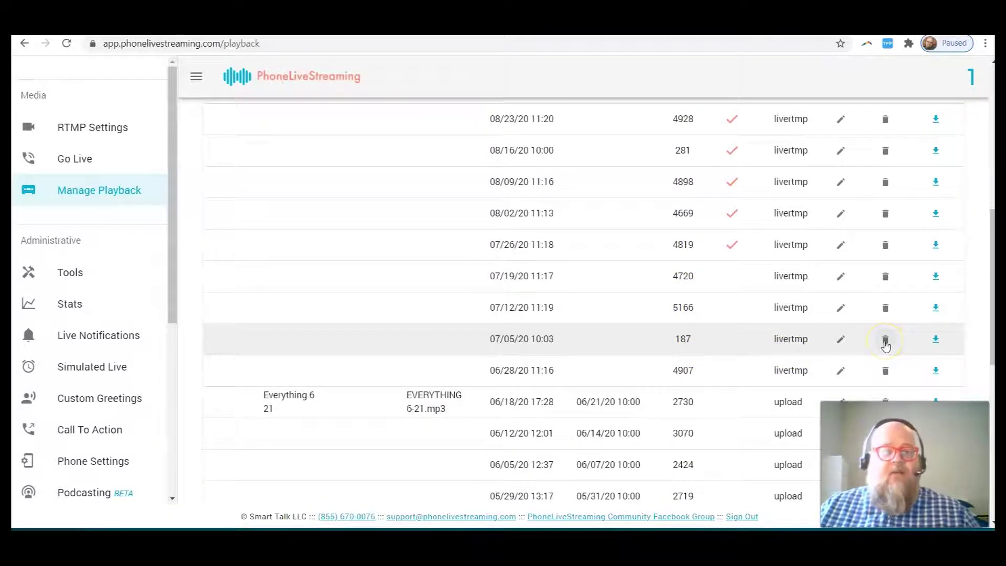
scroll(744, 346, "up", 7)
scroll(748, 359, "down", 3)
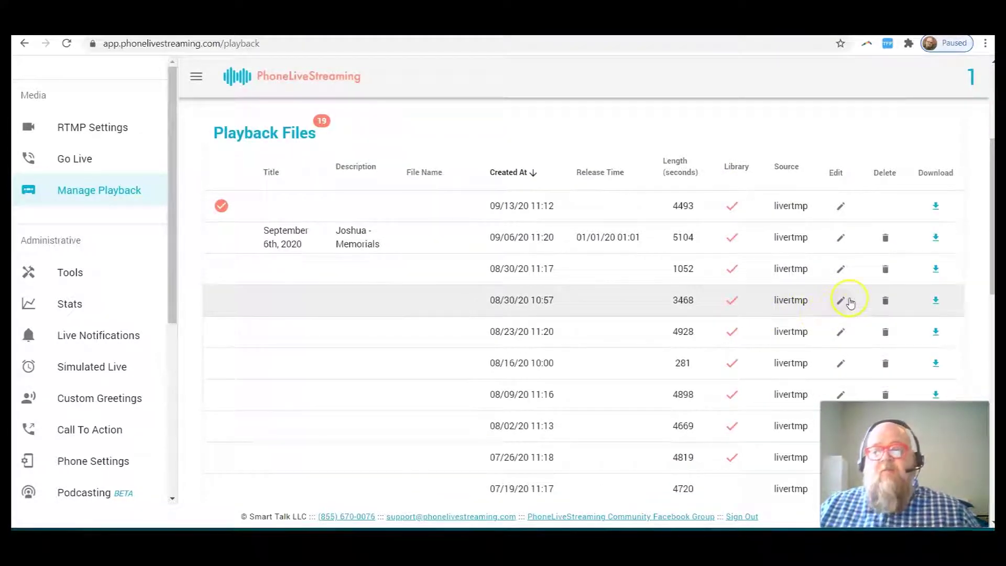
Step: Open the 08/30/20 10:57 playback file for editing, review its title, library and release time options, and cancel without saving
left_click(844, 301)
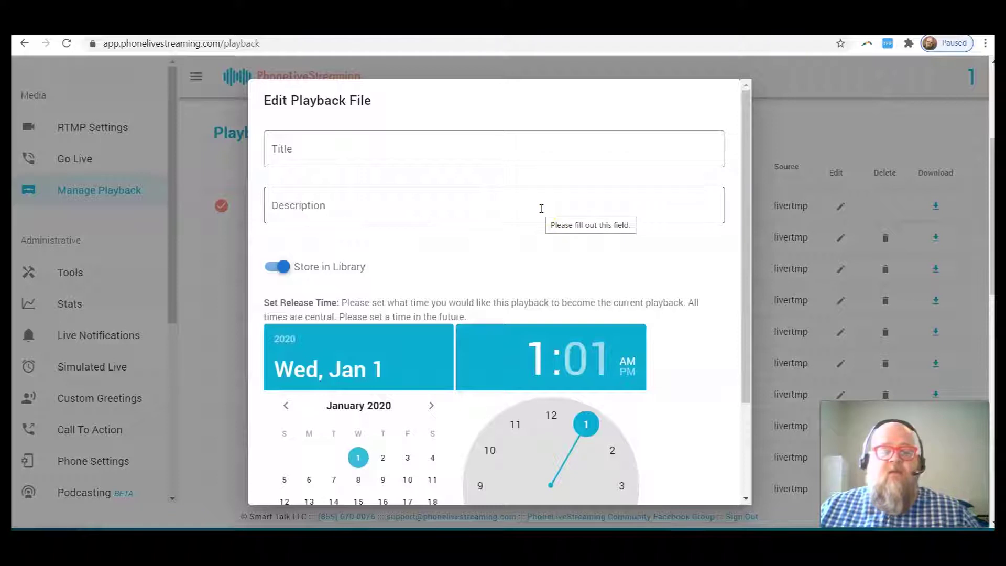
scroll(308, 399, "down", 3)
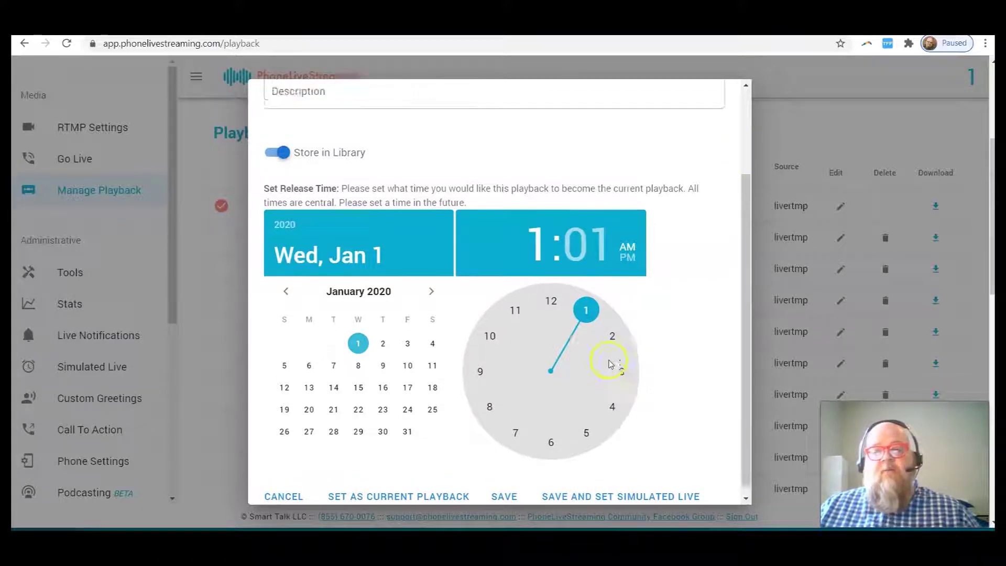
scroll(588, 354, "up", 3)
scroll(523, 370, "down", 3)
left_click(281, 487)
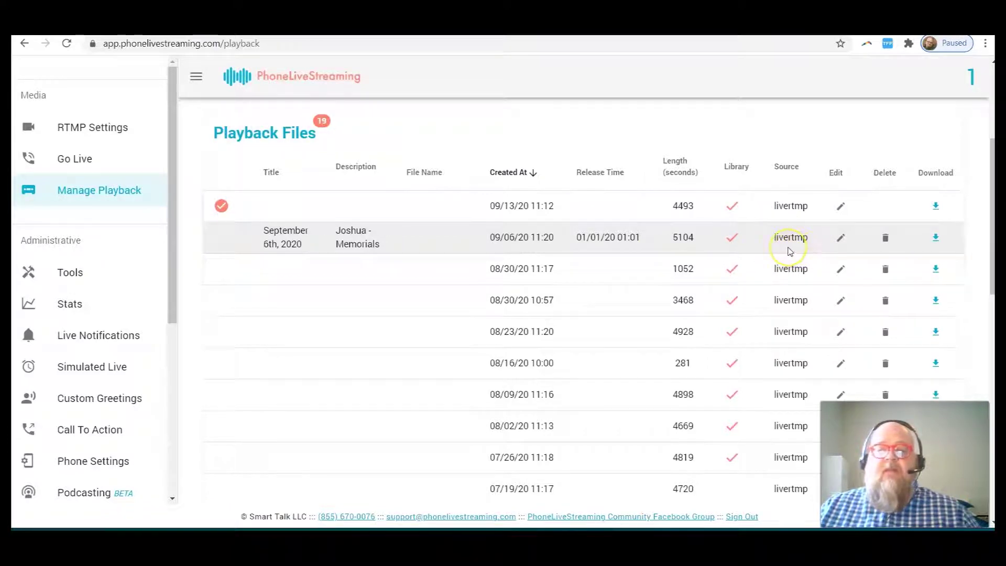
Step: Examine the source, creation date and title information across the playback files, and return to the audio uploader
scroll(789, 251, "down", 8)
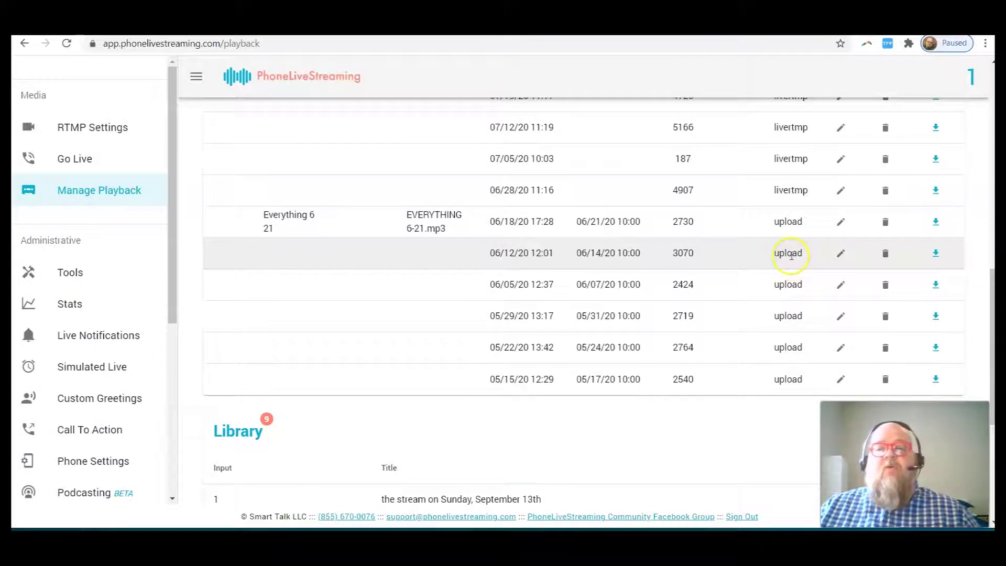
scroll(791, 255, "up", 8)
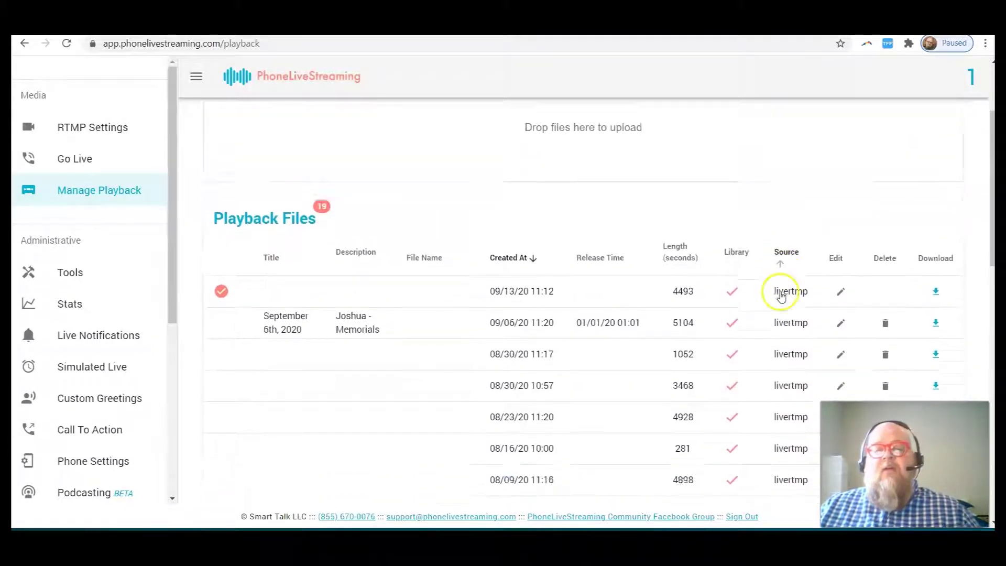
scroll(780, 296, "down", 3)
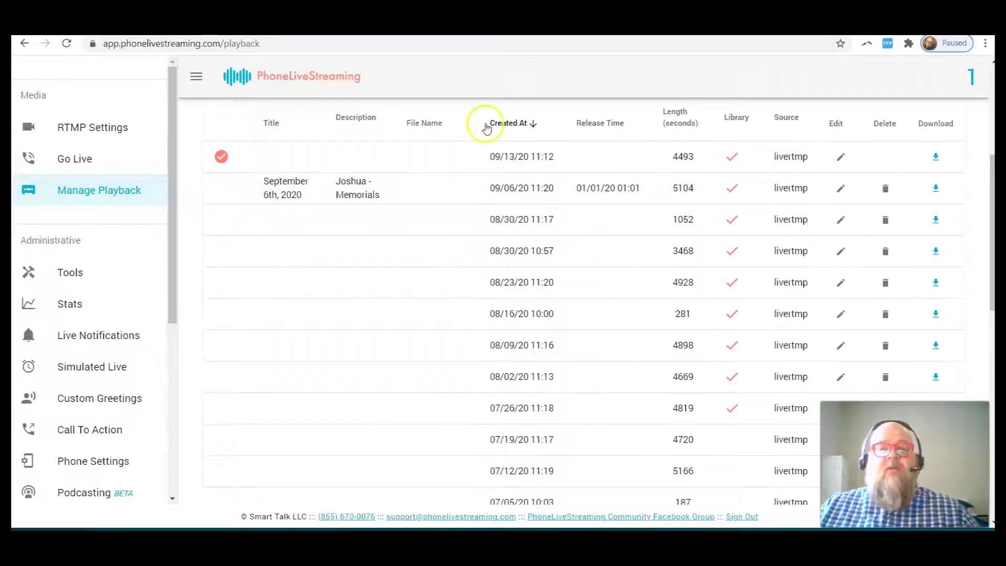
scroll(519, 246, "down", 6)
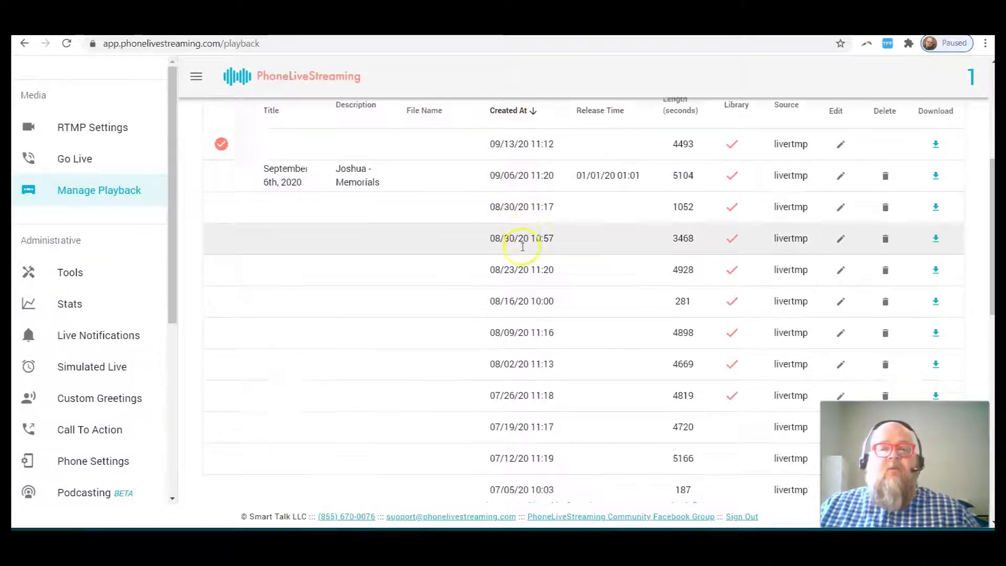
scroll(521, 255, "up", 6)
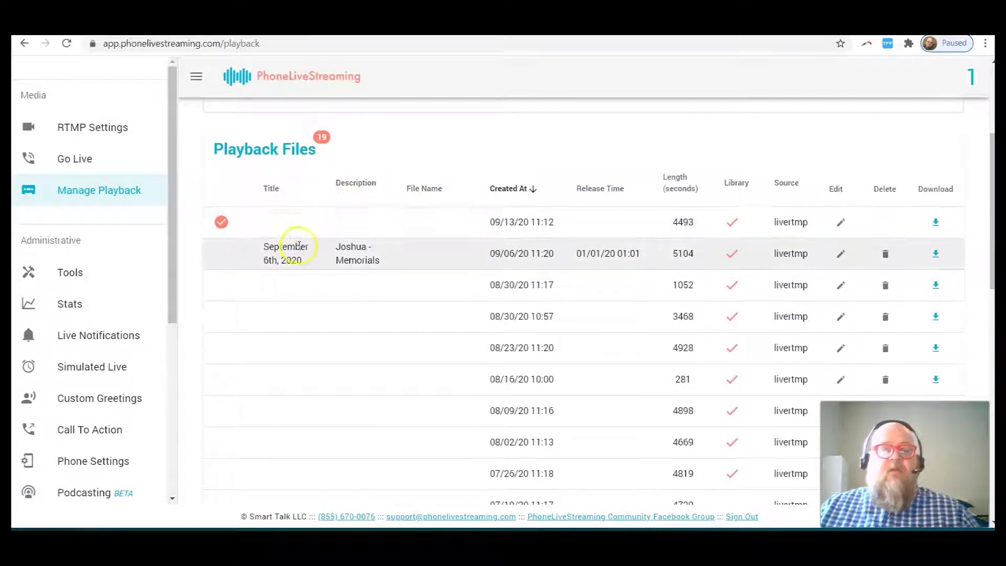
scroll(303, 252, "up", 1)
scroll(365, 332, "up", 3)
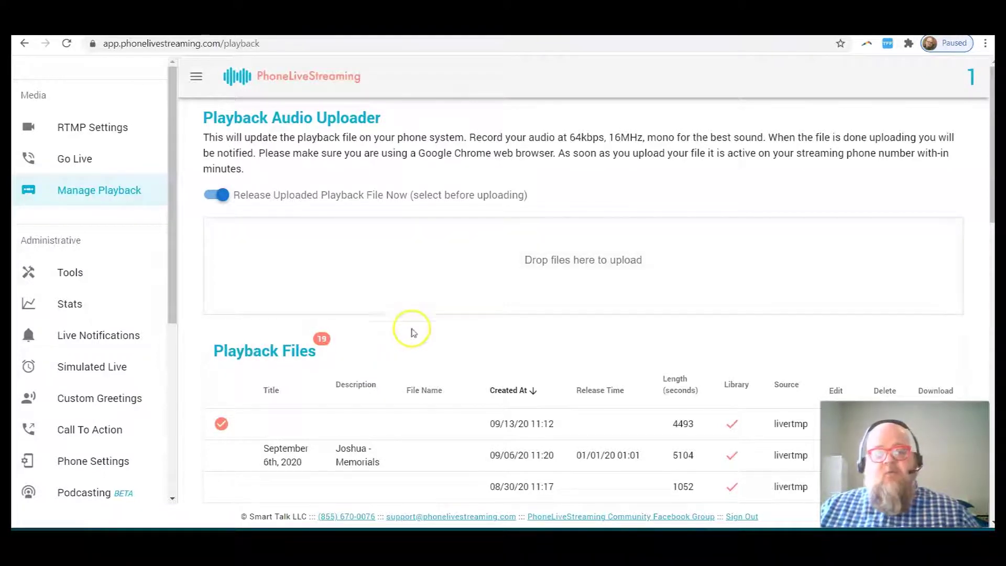
Step: Open the file chooser for uploading playback audio and dismiss it without selecting a file
left_click(546, 277)
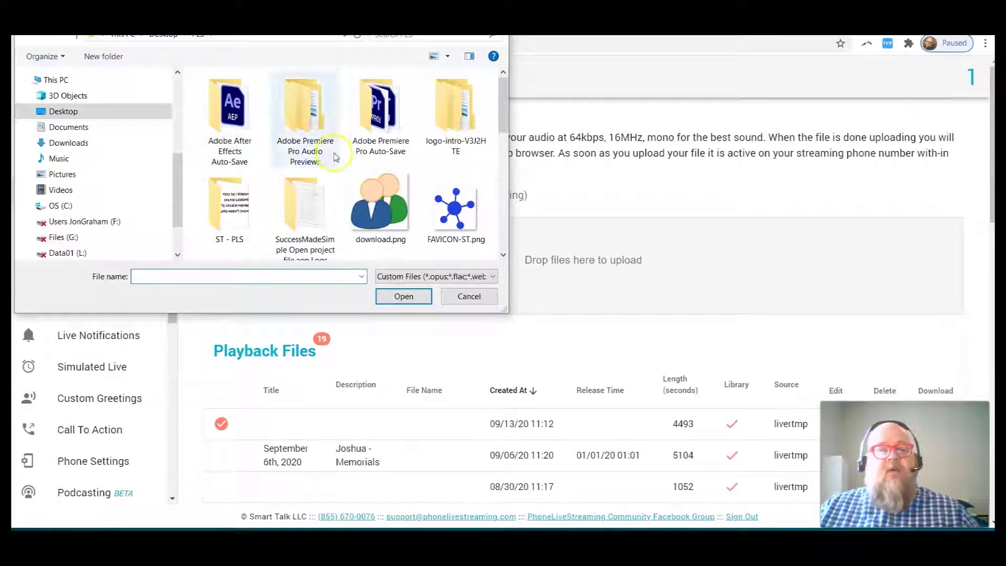
key("Escape")
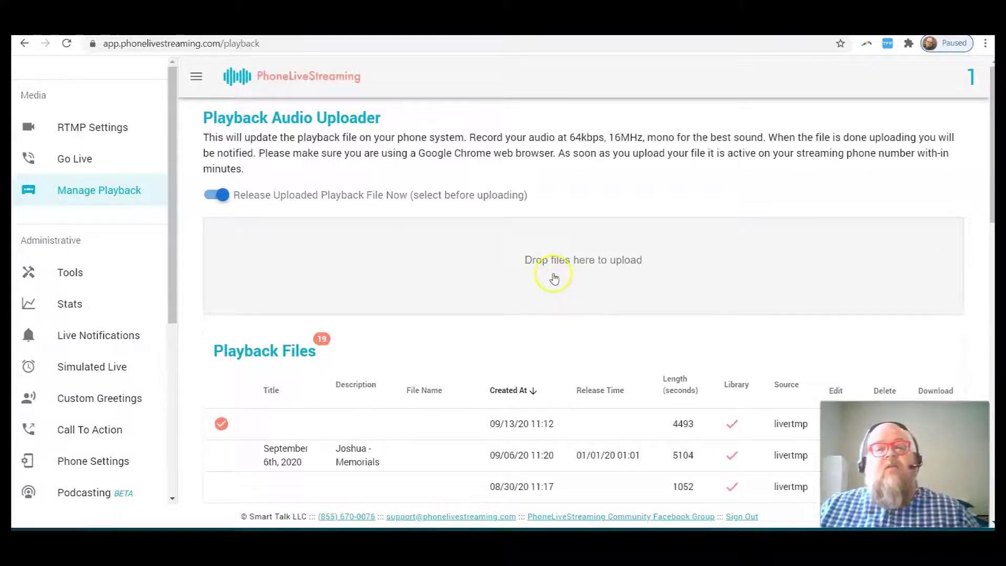
left_click(238, 241)
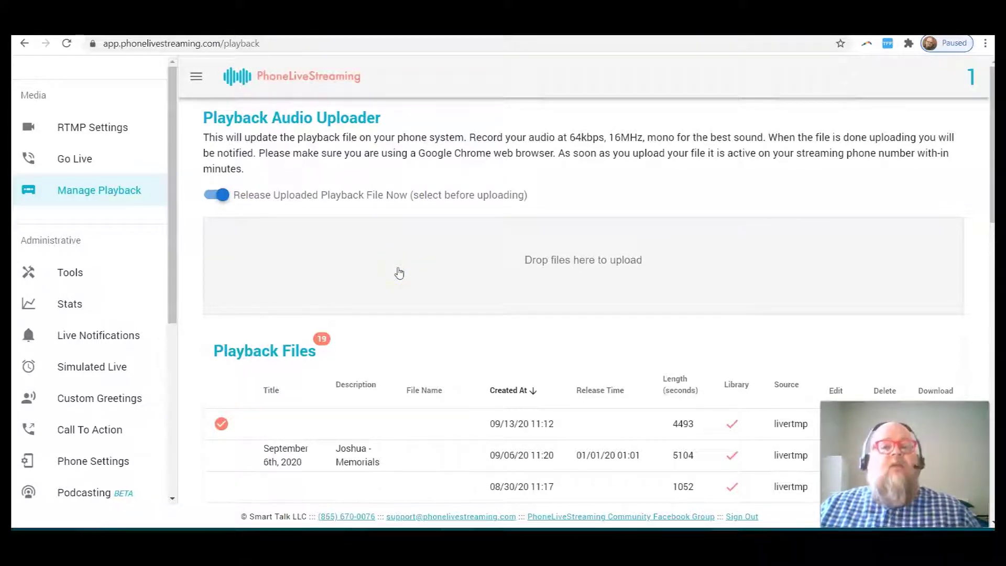
left_click(397, 263)
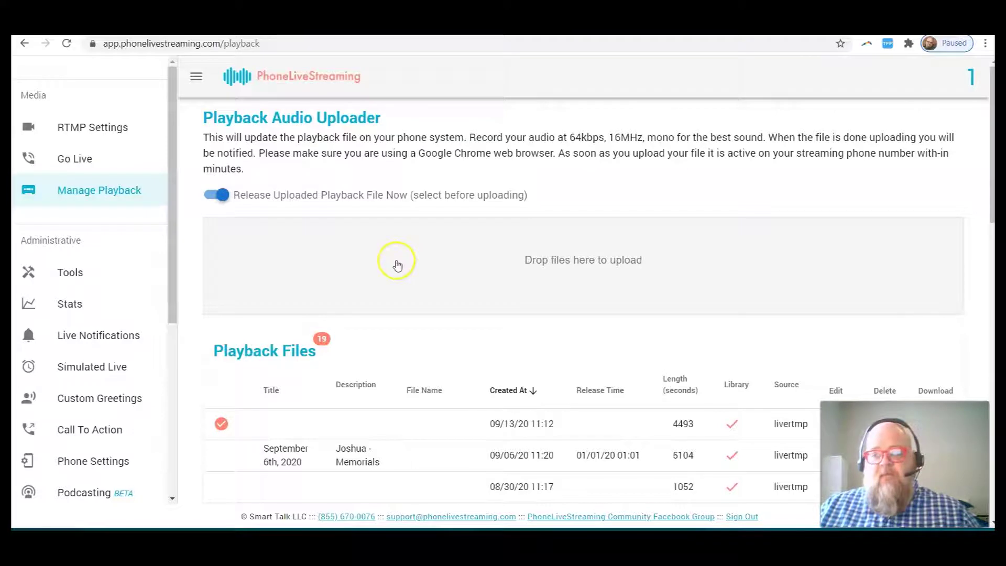
Step: Turn off the immediate release of uploaded playback files
left_click(224, 197)
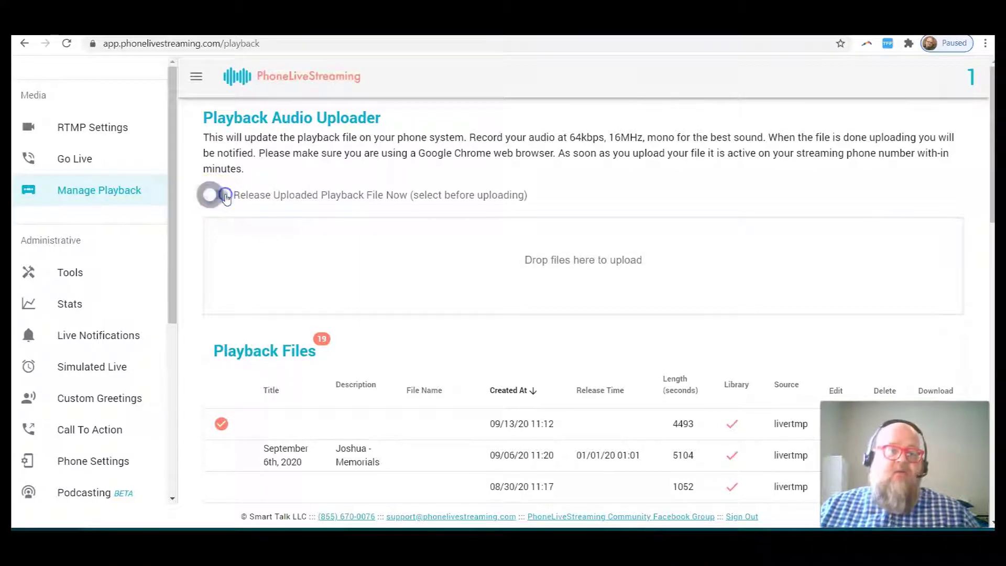
left_click(234, 215)
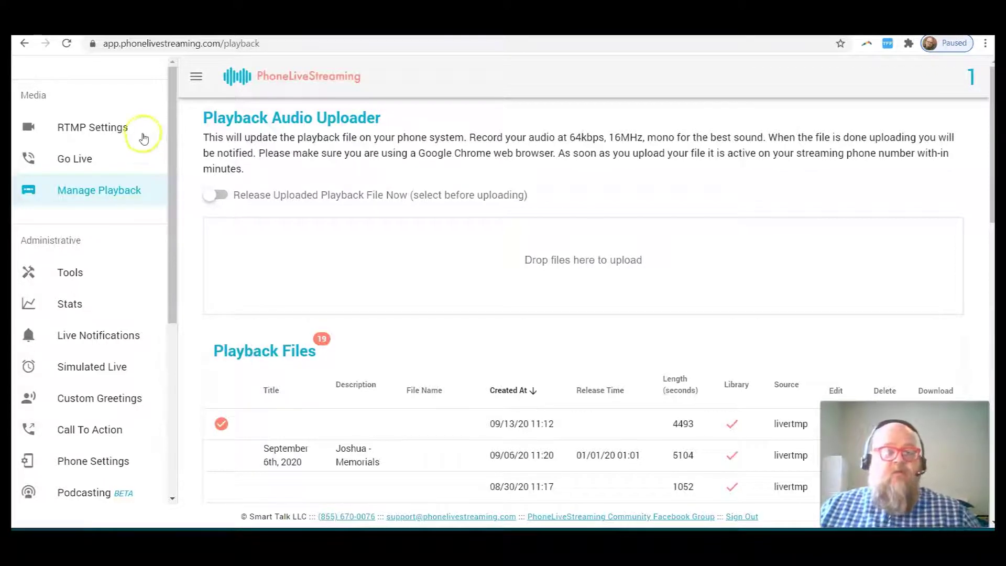
Step: Turn the immediate release of uploaded playback files back on and open the Tools page
left_click(211, 197)
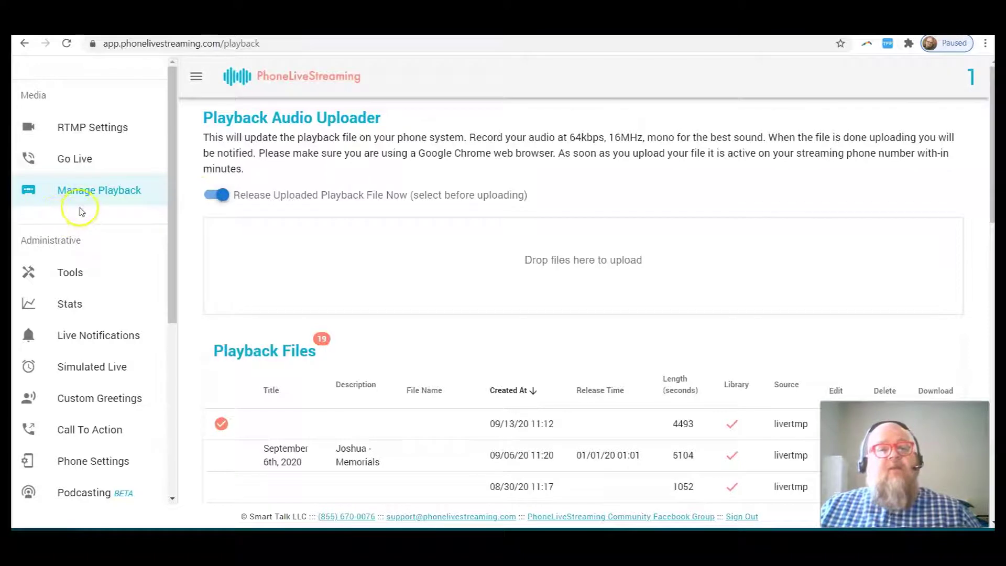
scroll(79, 209, "down", 2)
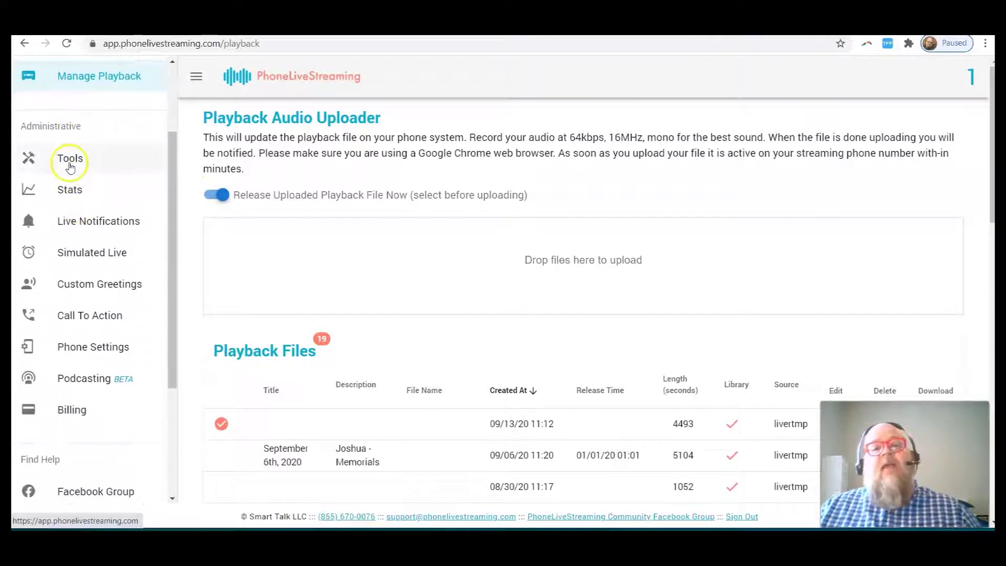
left_click(68, 160)
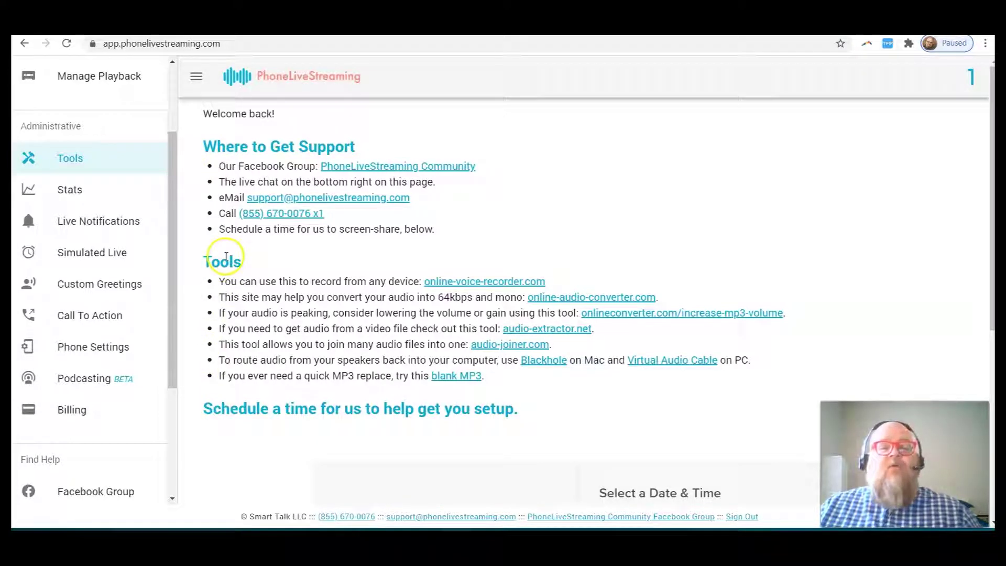
Step: Examine the support contacts, audio tool links and setup-call scheduling calendar on the Tools page
left_click(464, 186)
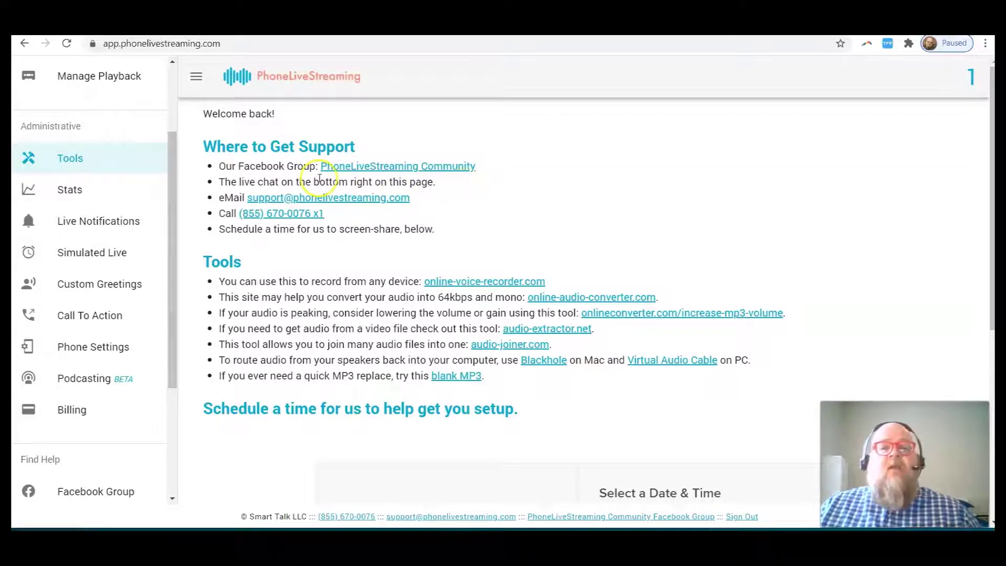
left_click(880, 317)
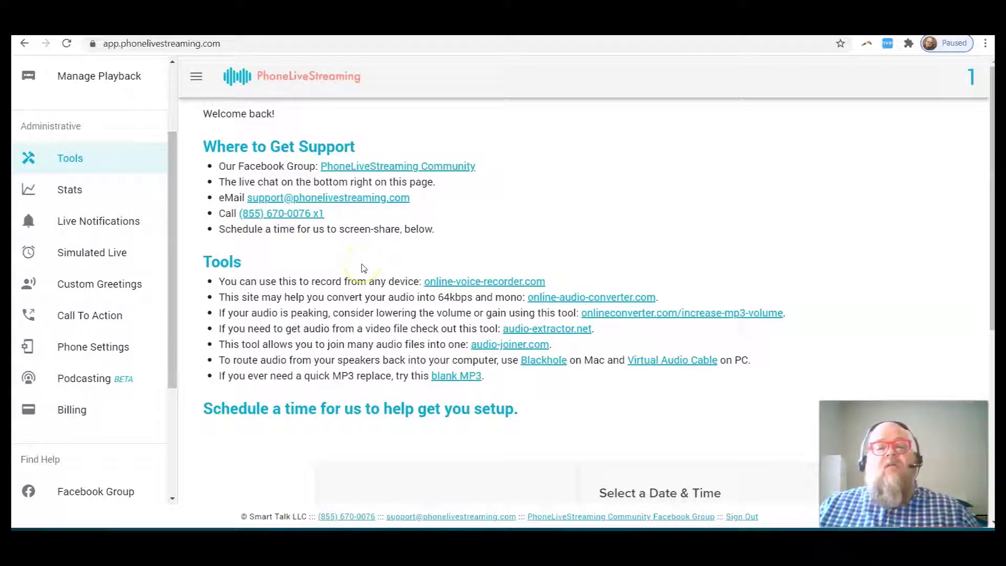
scroll(364, 261, "down", 6)
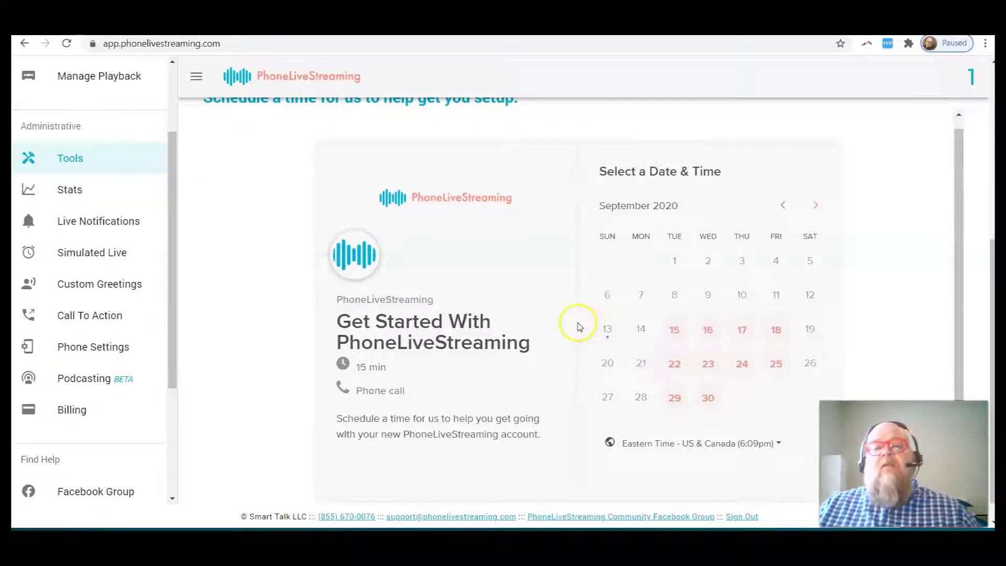
scroll(578, 334, "up", 1)
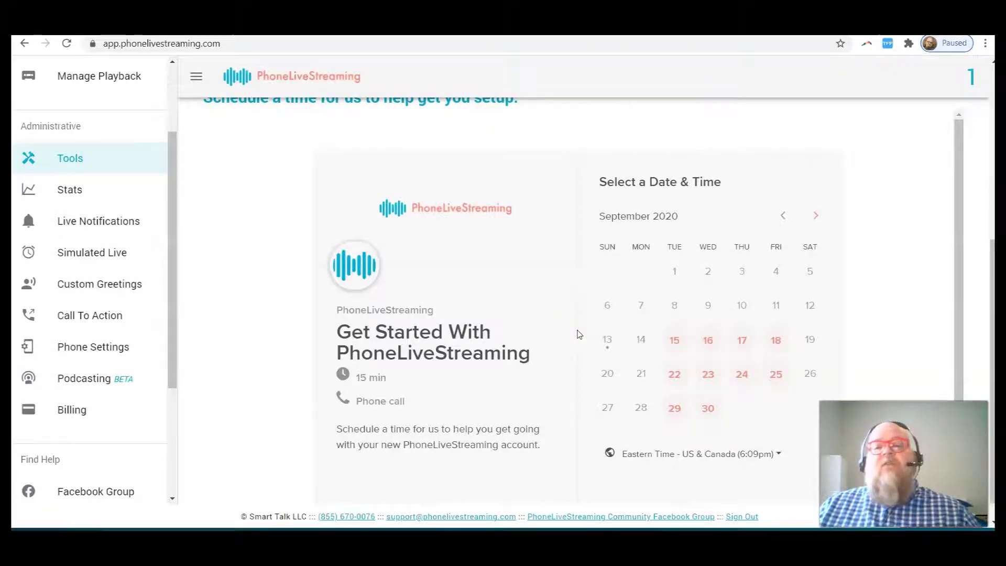
scroll(579, 333, "up", 3)
scroll(579, 334, "down", 3)
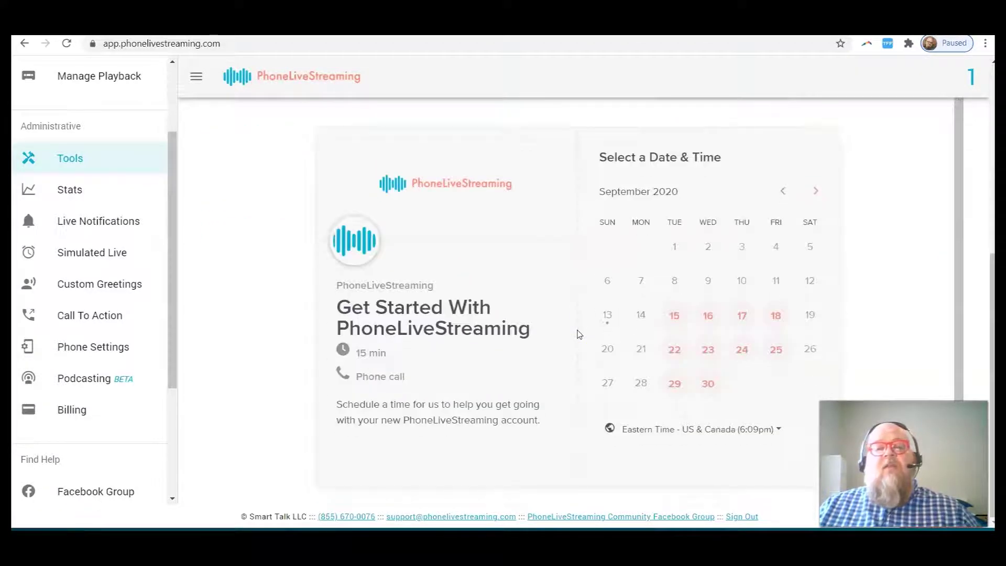
scroll(579, 334, "up", 6)
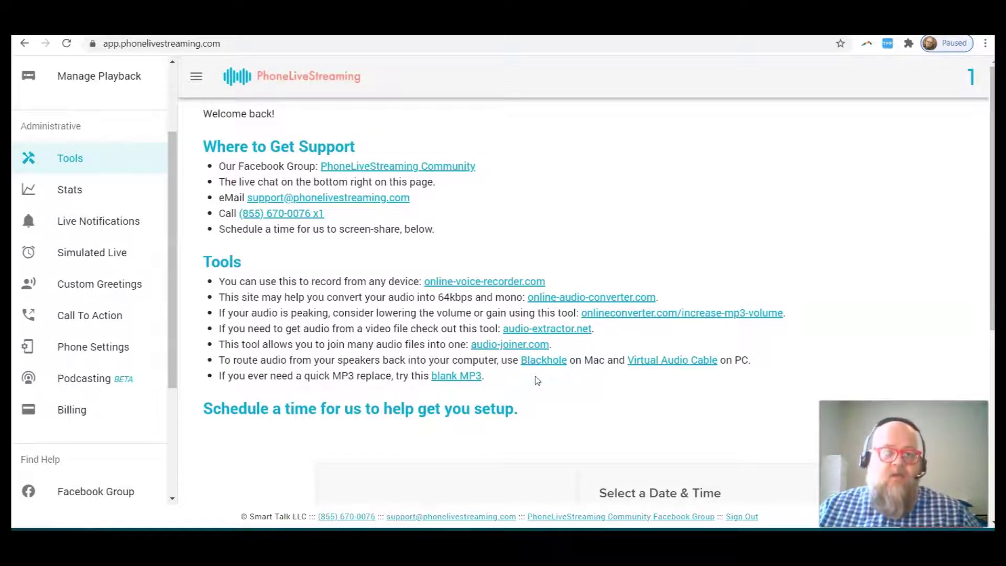
left_click(473, 385)
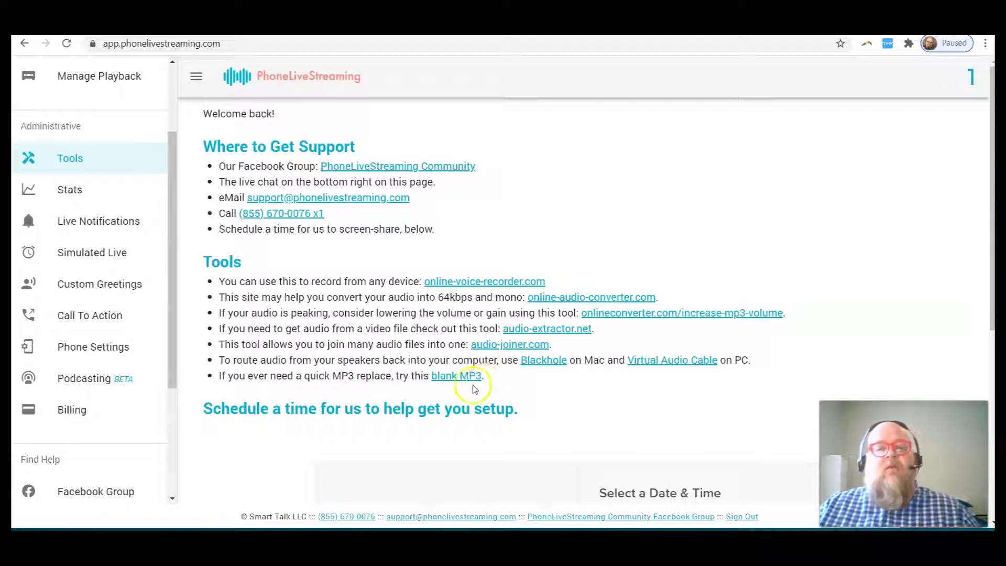
Step: Open the call statistics and examine the caller chart, the CSV download option and the call log entries
left_click(61, 196)
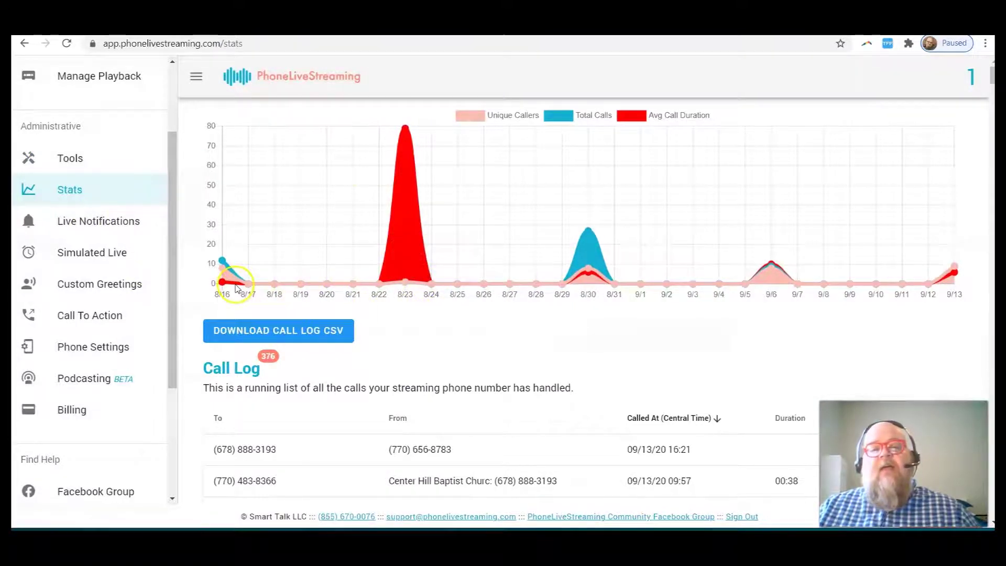
mouse_move(329, 288)
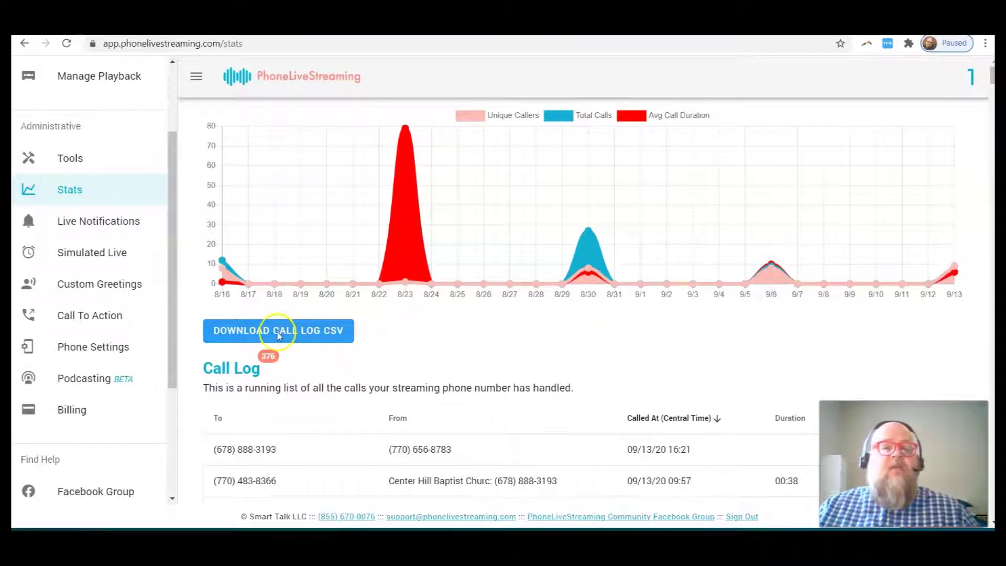
scroll(413, 320, "down", 5)
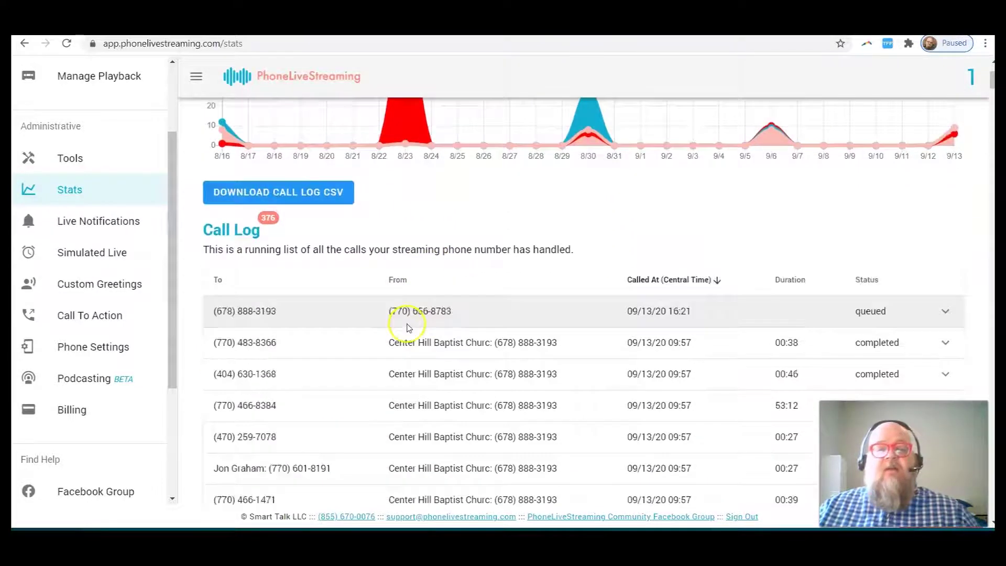
scroll(373, 328, "down", 1)
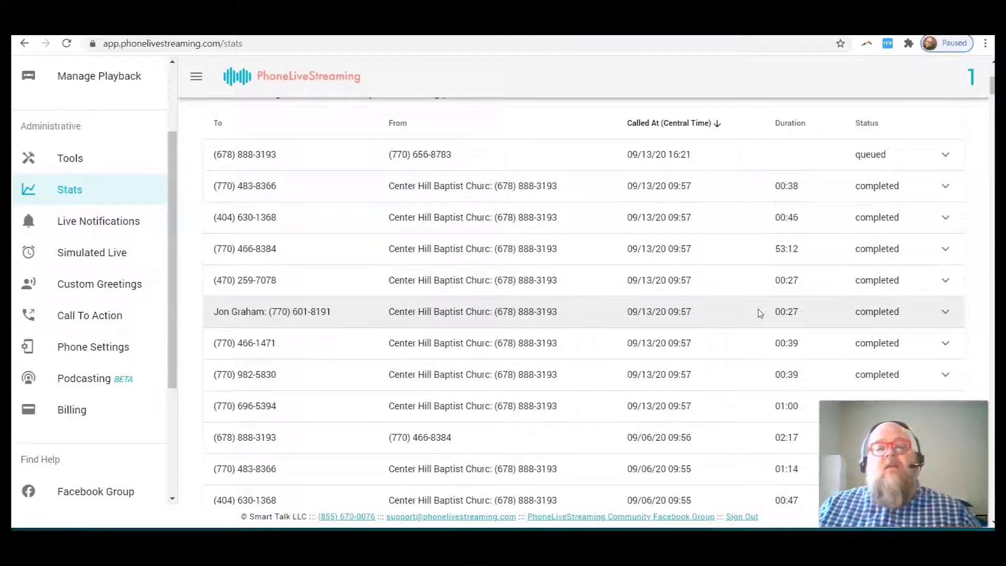
scroll(411, 355, "down", 2)
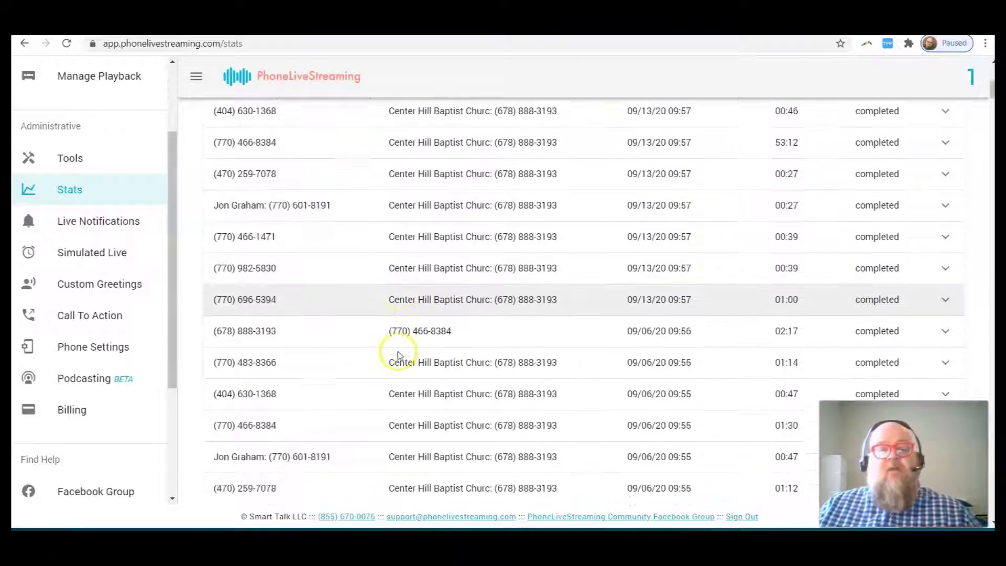
scroll(390, 367, "down", 1)
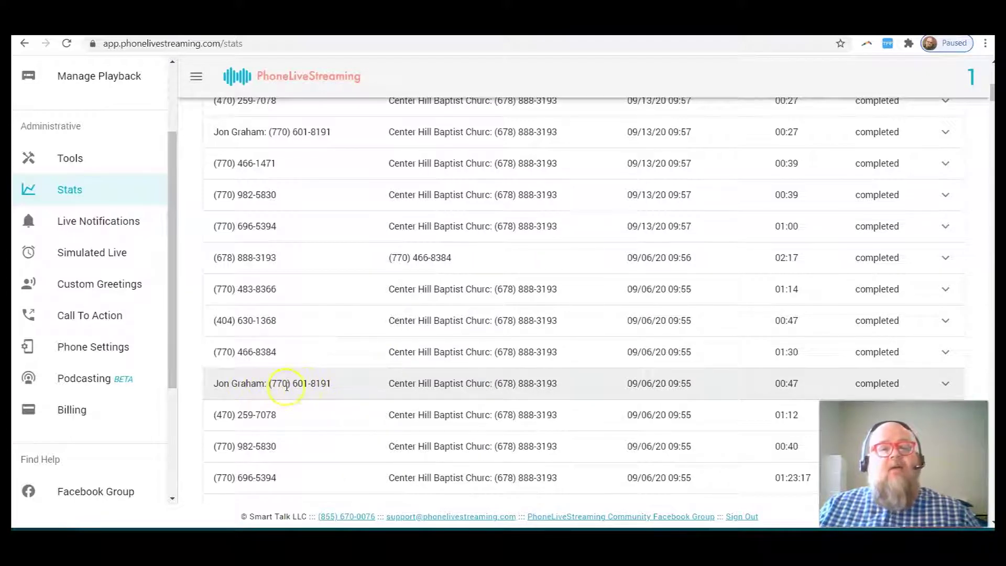
scroll(306, 387, "down", 4)
scroll(307, 390, "up", 9)
scroll(306, 391, "up", 4)
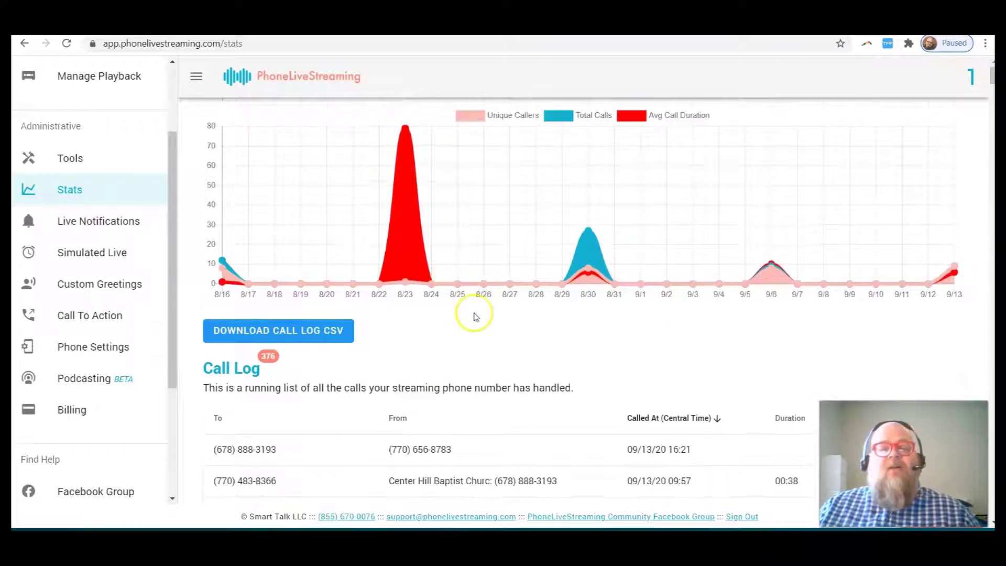
left_click(474, 377)
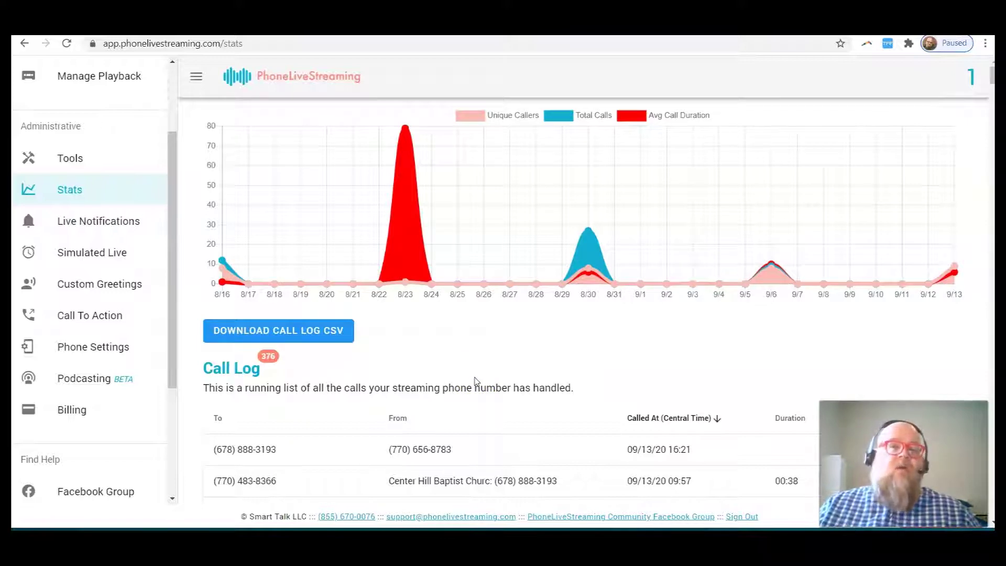
Step: Open the Live Notifications page and switch the Live Notifications setting off and back on
left_click(88, 222)
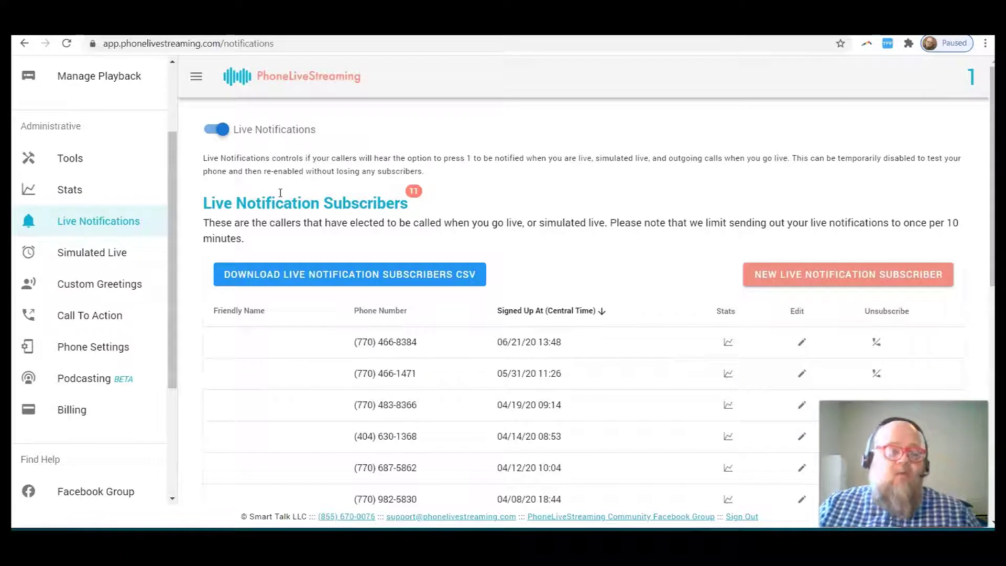
left_click(224, 131)
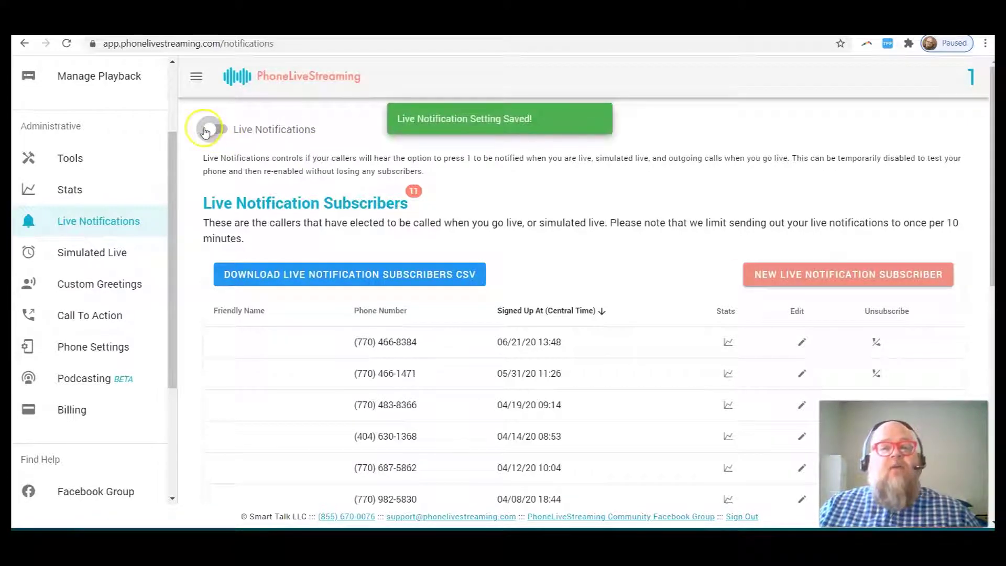
left_click(207, 131)
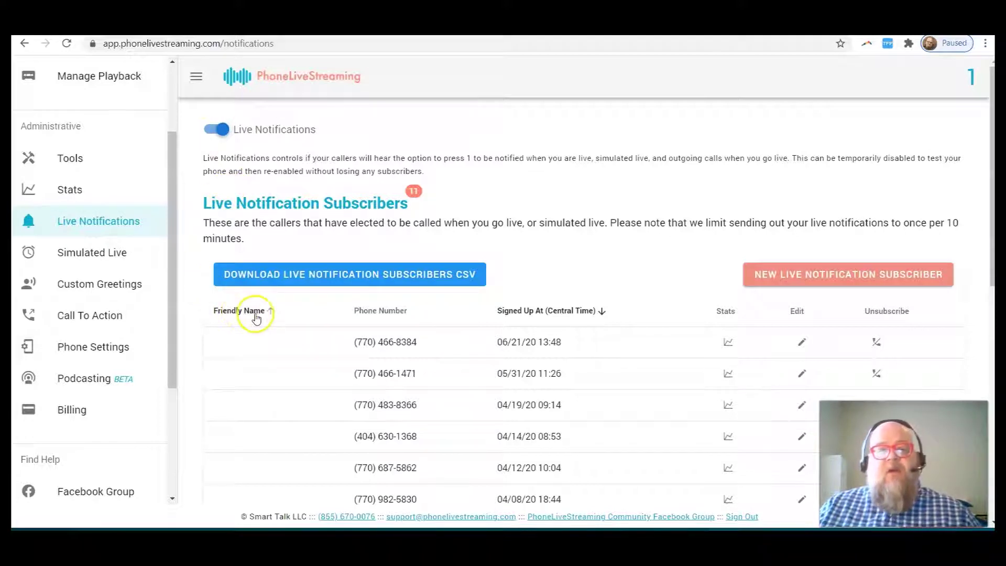
Step: Replace the friendly name of the subscriber signed up on 04/05/20 15:11 with a nickname and save it
scroll(262, 319, "down", 1)
scroll(265, 323, "down", 5)
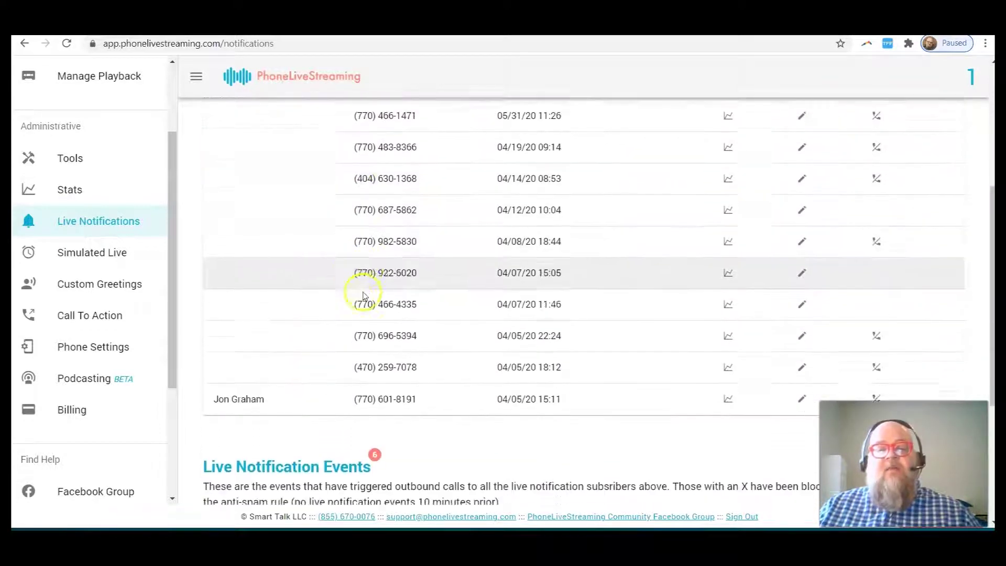
scroll(427, 397, "up", 3)
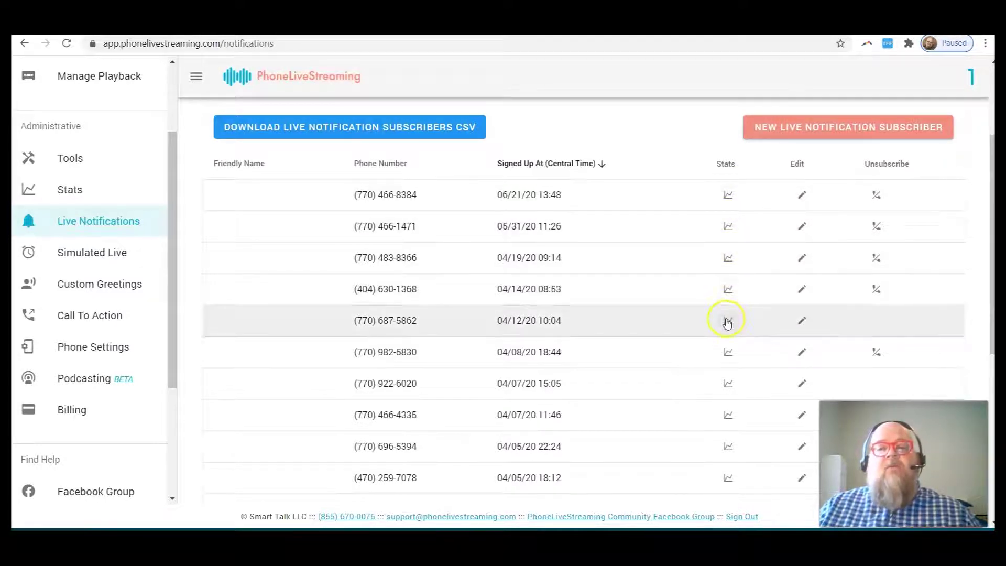
scroll(644, 265, "down", 4)
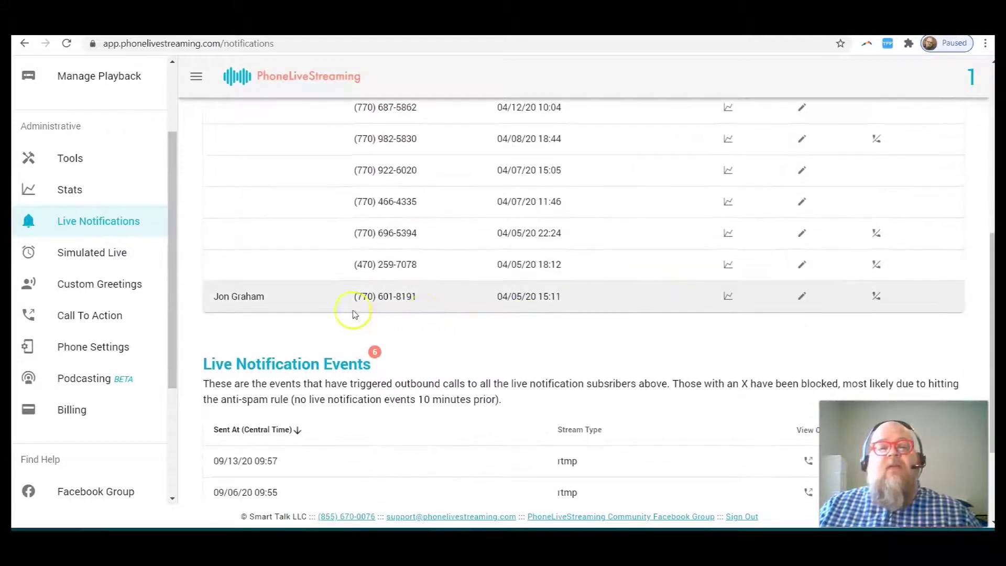
left_click(802, 296)
left_click(348, 245)
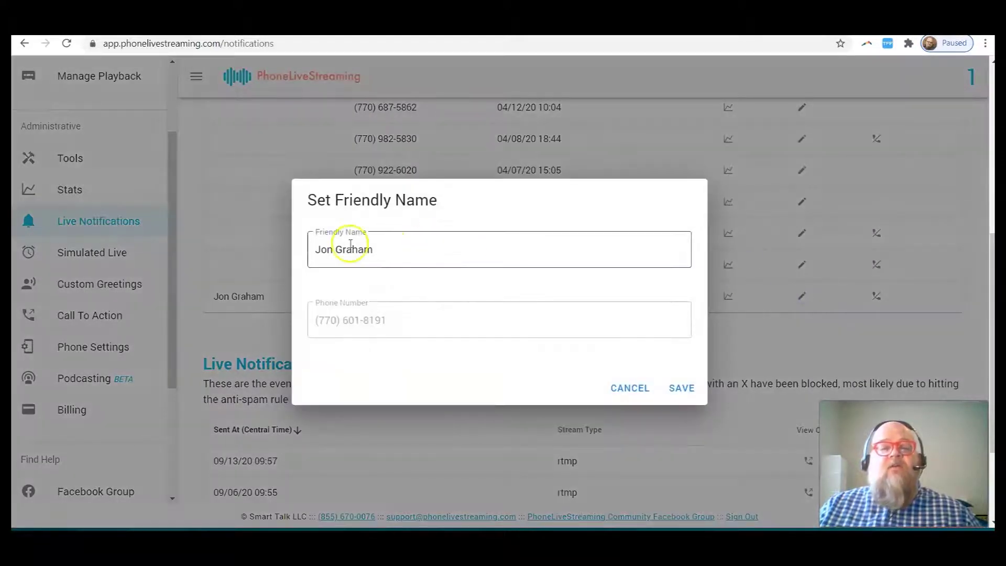
left_click_drag(380, 249, 256, 225)
type("Jon the Beloved")
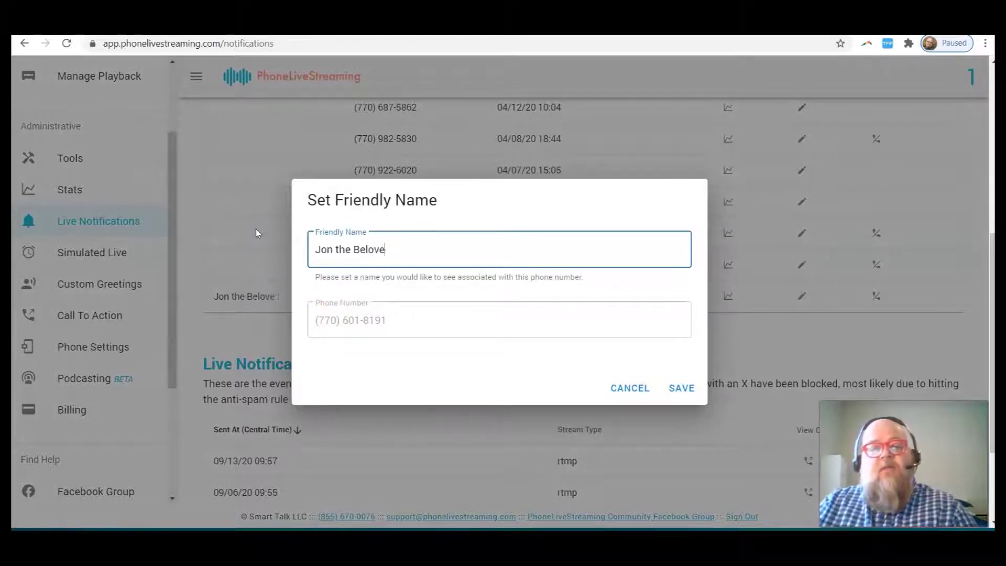
left_click(681, 387)
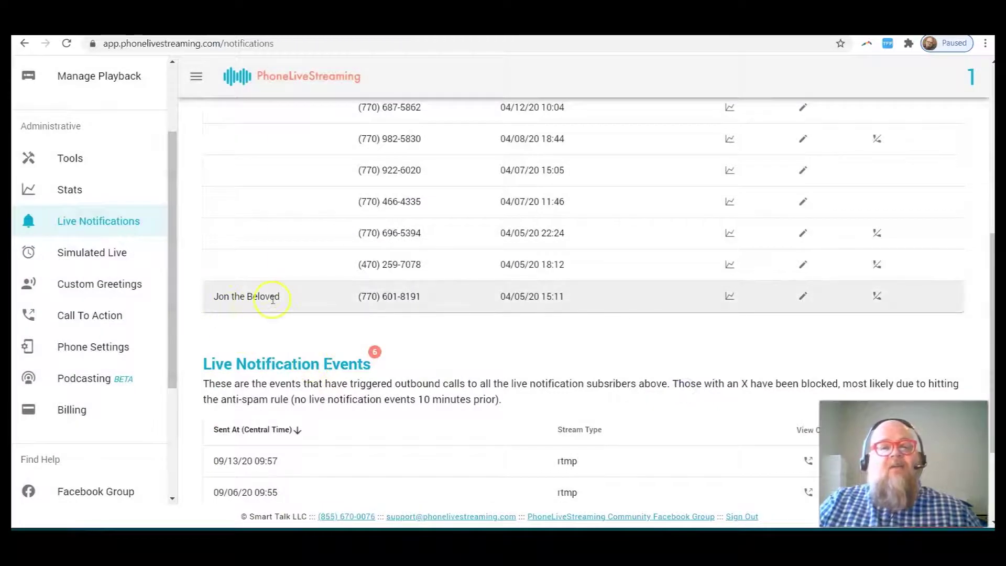
Step: Check the call log in the statistics for the subscriber's new friendly name and return to the Live Notifications page
left_click(69, 201)
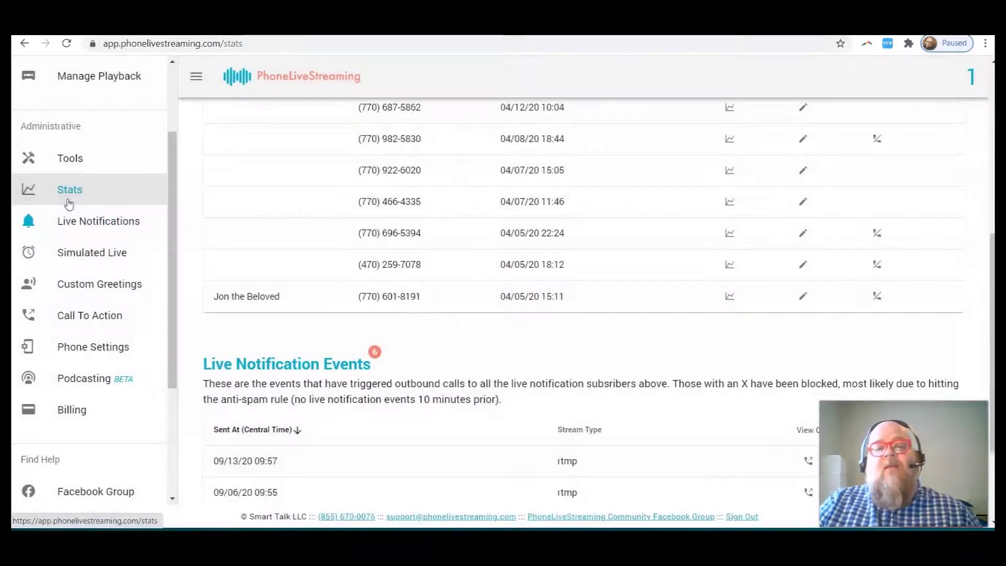
scroll(193, 336, "down", 5)
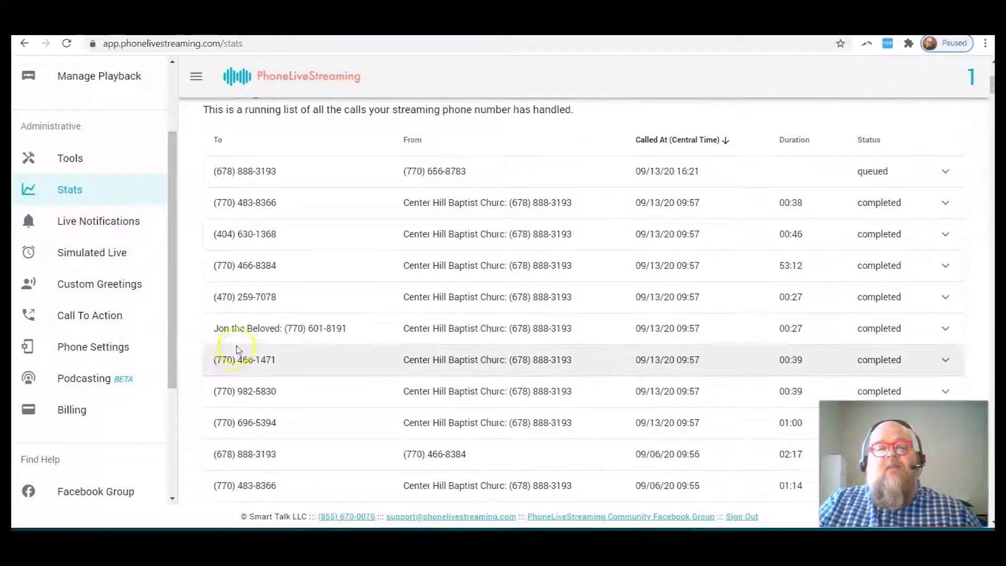
left_click(111, 219)
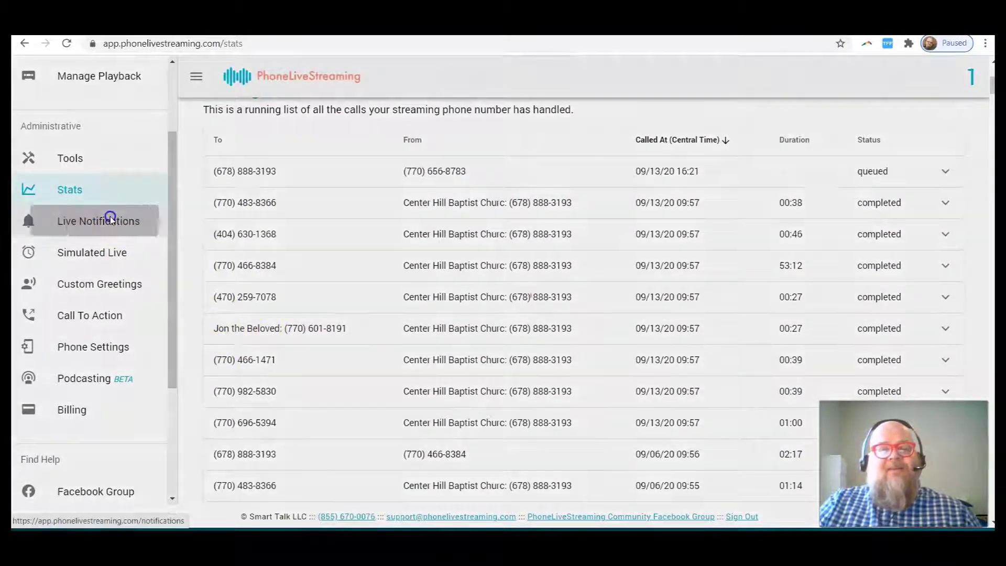
Step: Review the live notification subscribers list and the Live Notification Events with their sent times and stream types
scroll(259, 363, "down", 1)
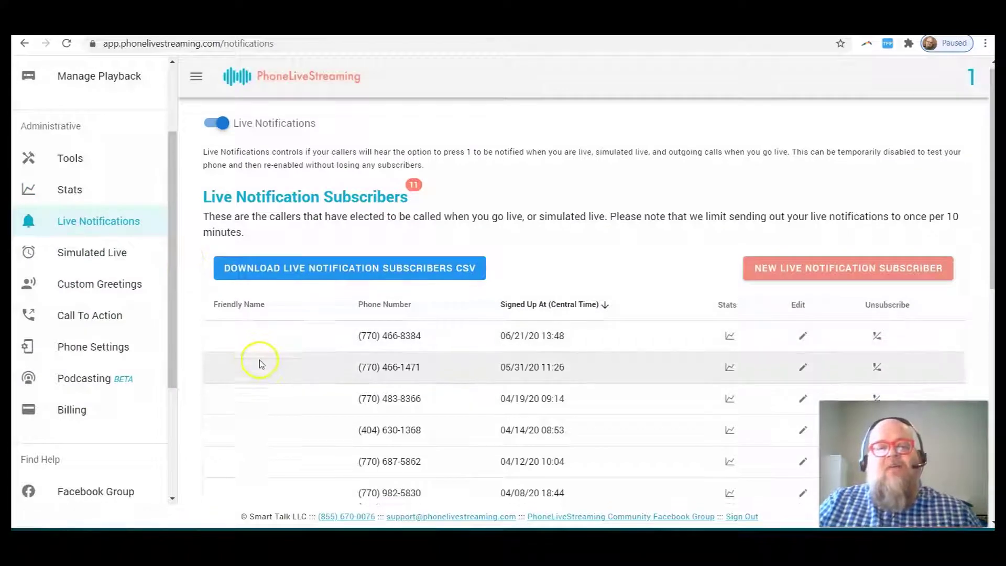
scroll(260, 363, "down", 4)
scroll(314, 211, "up", 3)
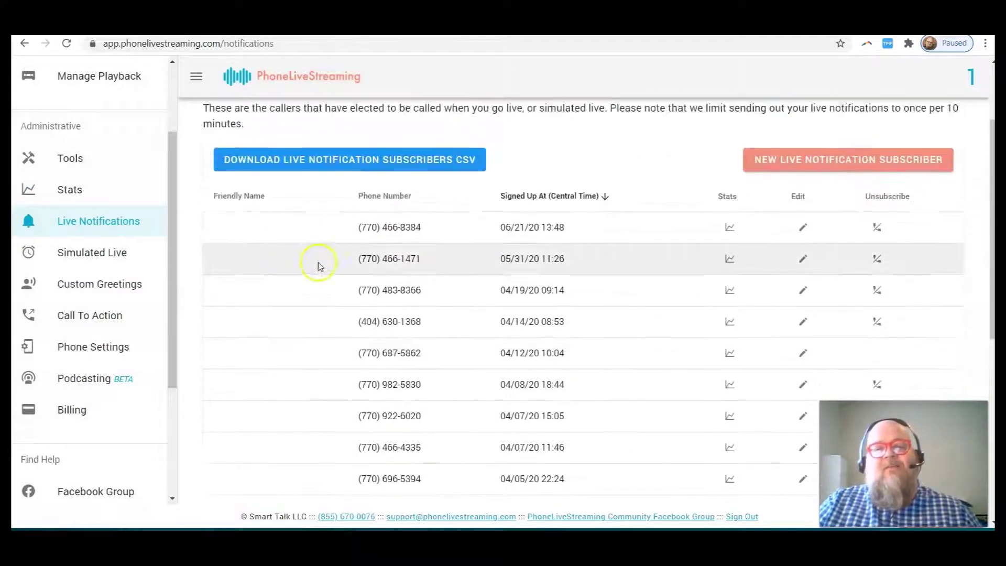
scroll(280, 304, "down", 3)
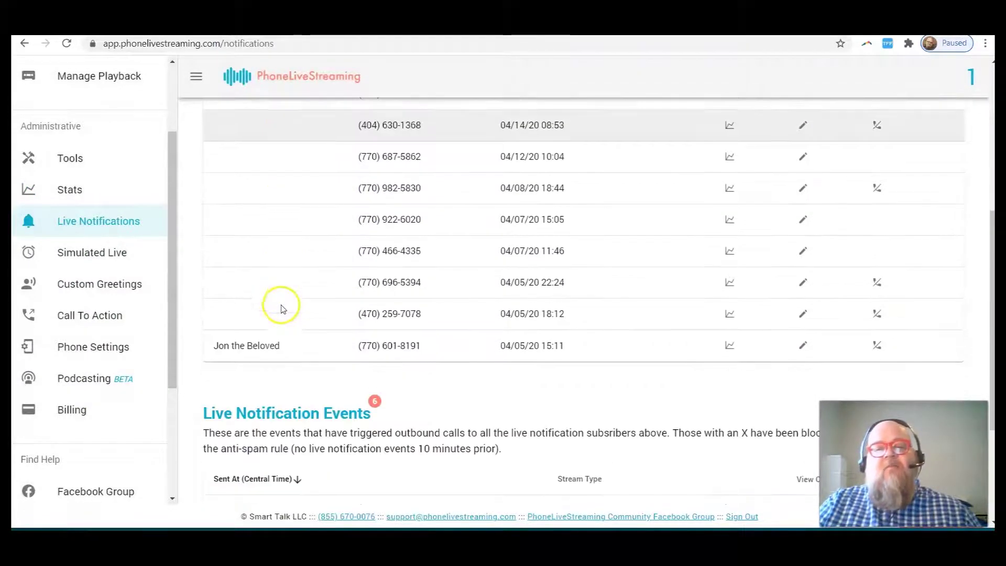
scroll(267, 339, "up", 2)
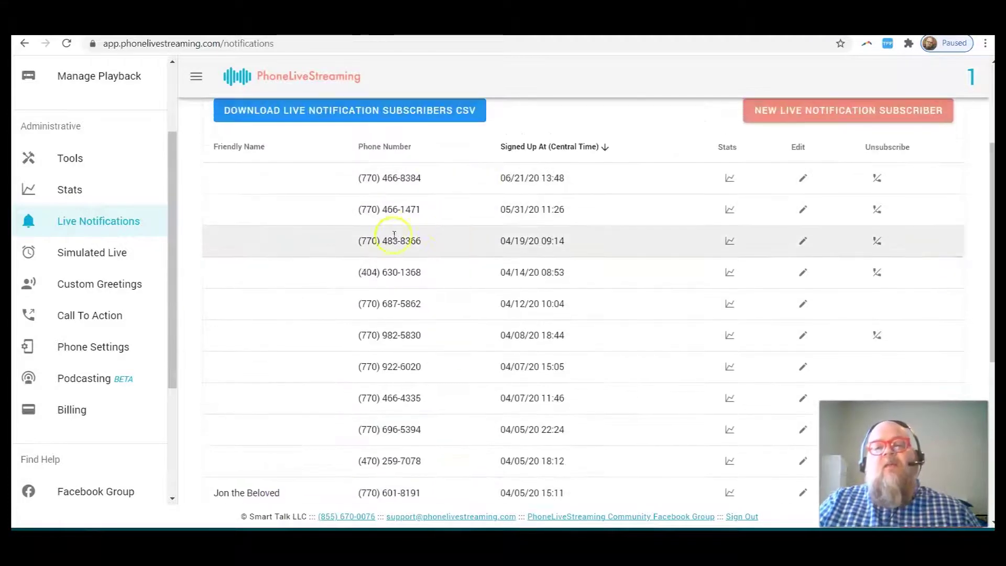
scroll(387, 235, "down", 6)
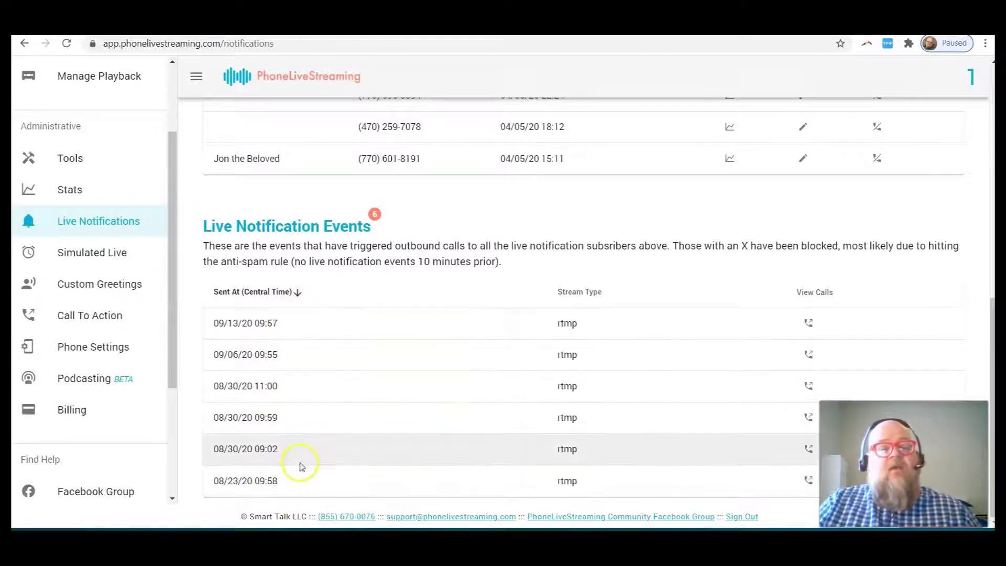
Step: View the Simulated Live settings and look through the Playback Files list on the Manage Playback page
left_click(95, 257)
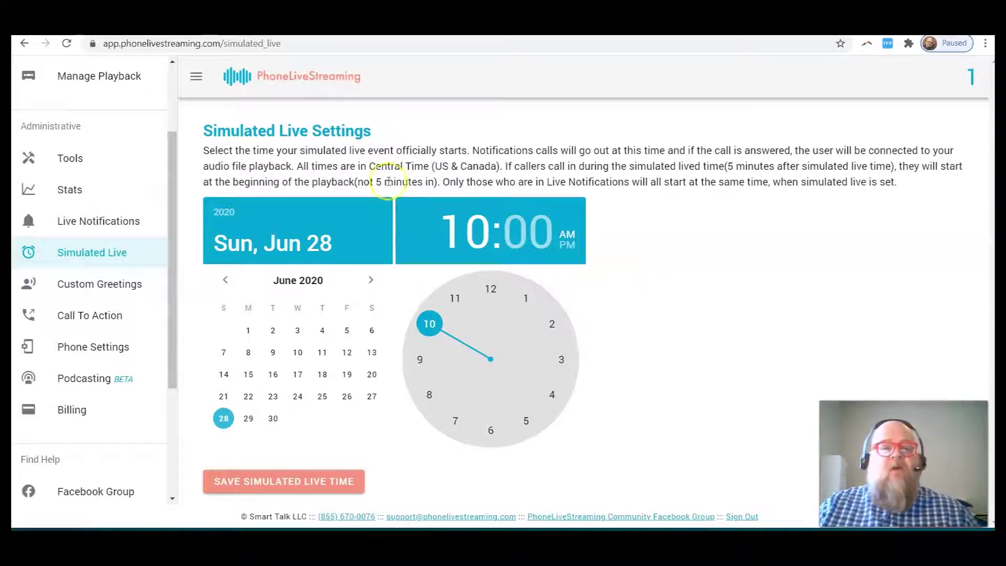
left_click(115, 82)
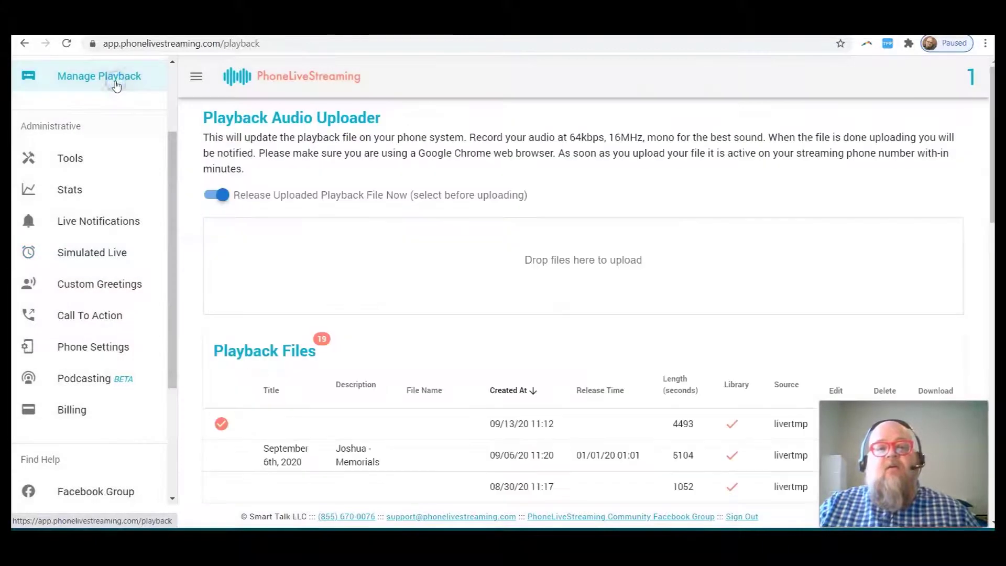
scroll(423, 303, "down", 1)
scroll(423, 302, "down", 4)
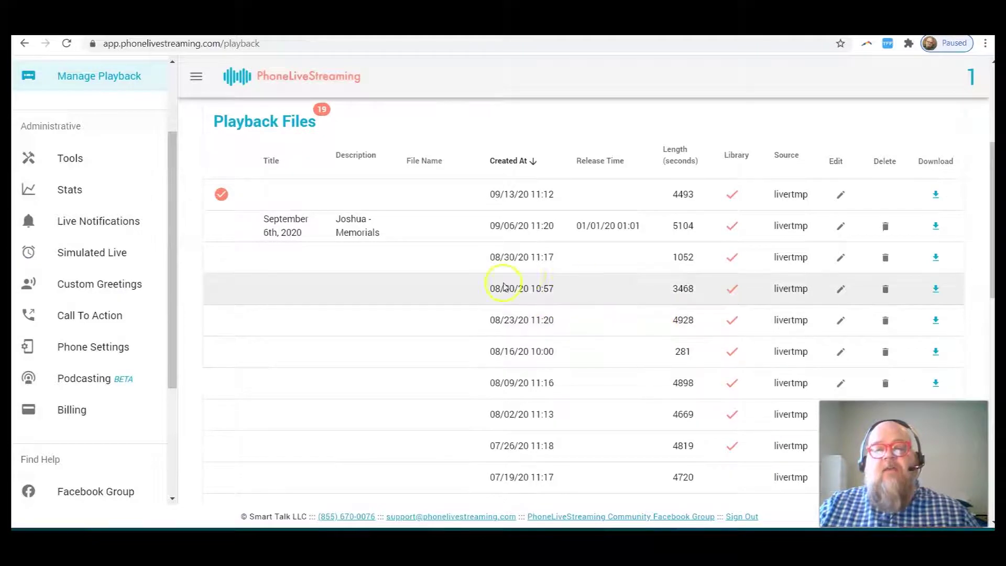
scroll(407, 343, "down", 3)
scroll(575, 322, "up", 7)
scroll(524, 327, "down", 4)
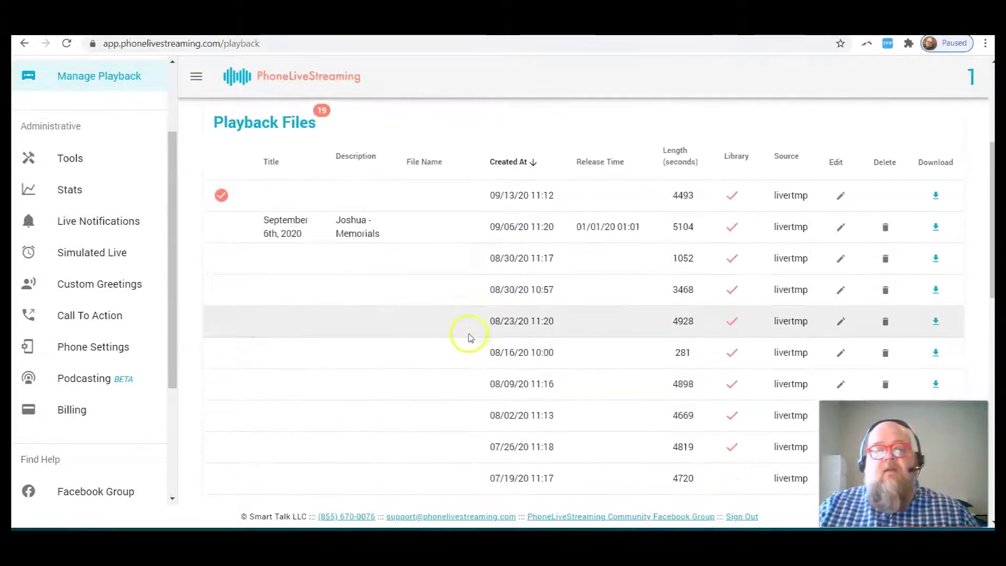
scroll(458, 332, "up", 4)
Step: Return to the Simulated Live settings and examine the event's date and start time selectors
left_click(91, 224)
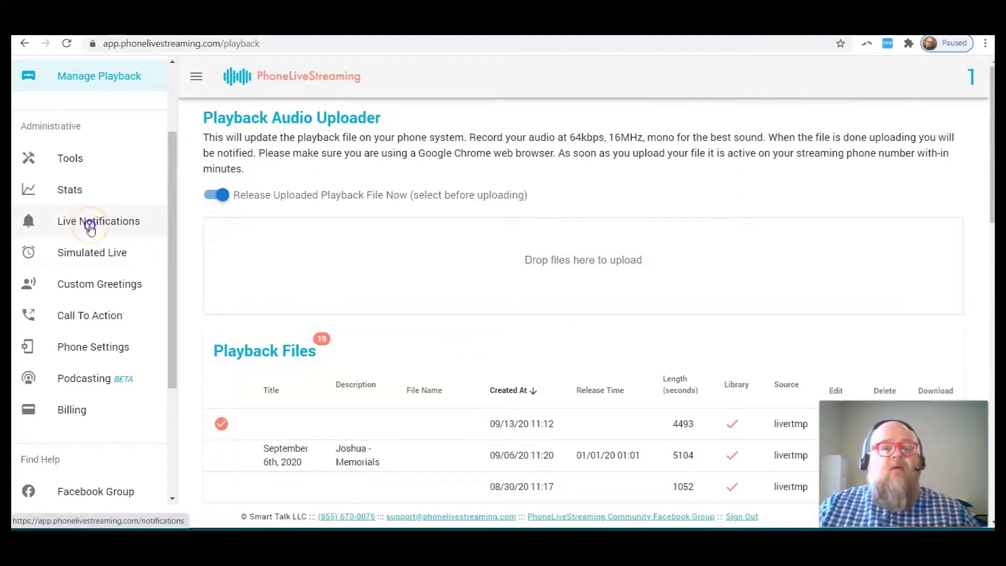
left_click(85, 255)
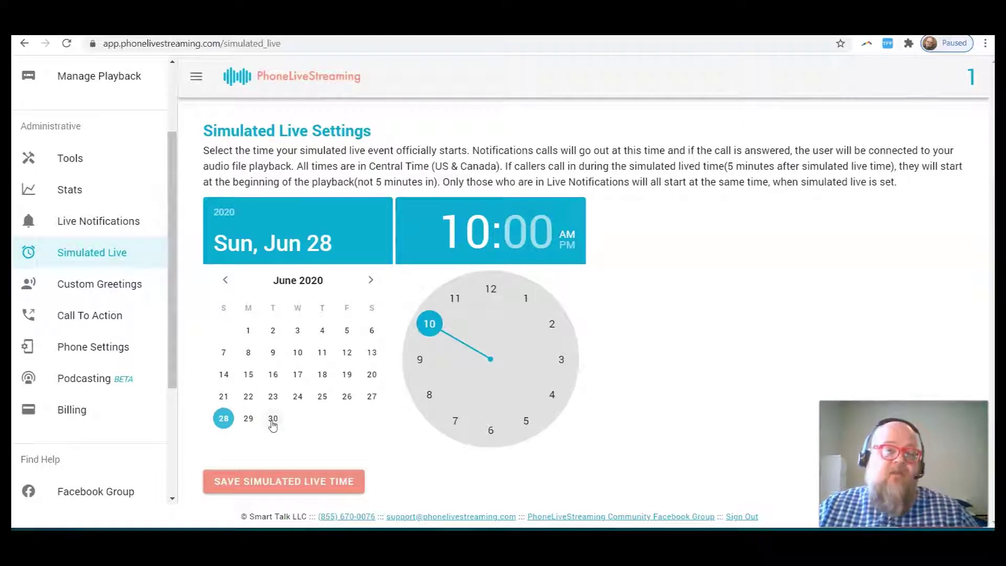
left_click(429, 330)
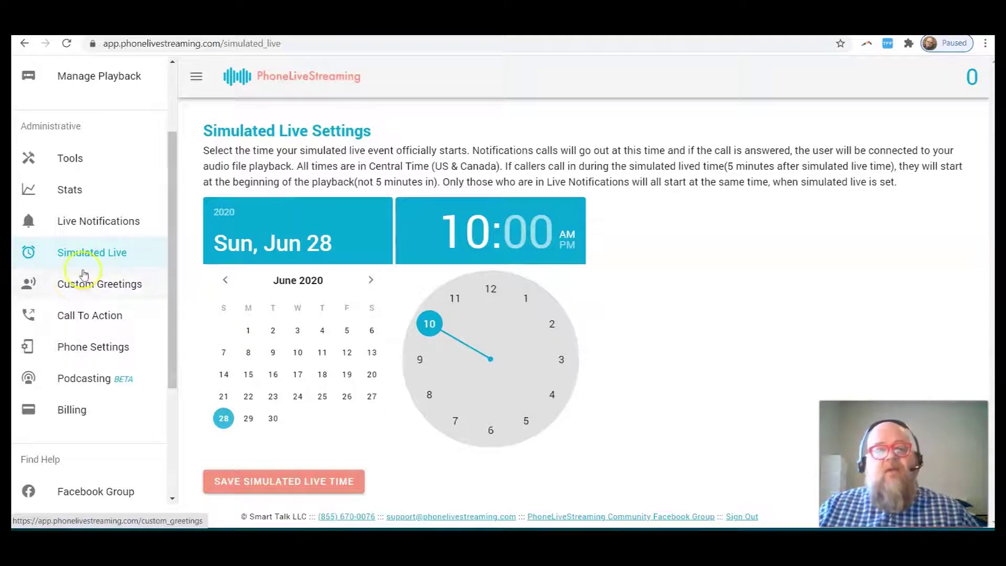
Step: Open the Custom Greetings page and review each greeting's default text and upload area, from Incoming Welcome to Dialout Verify Answered
left_click(90, 295)
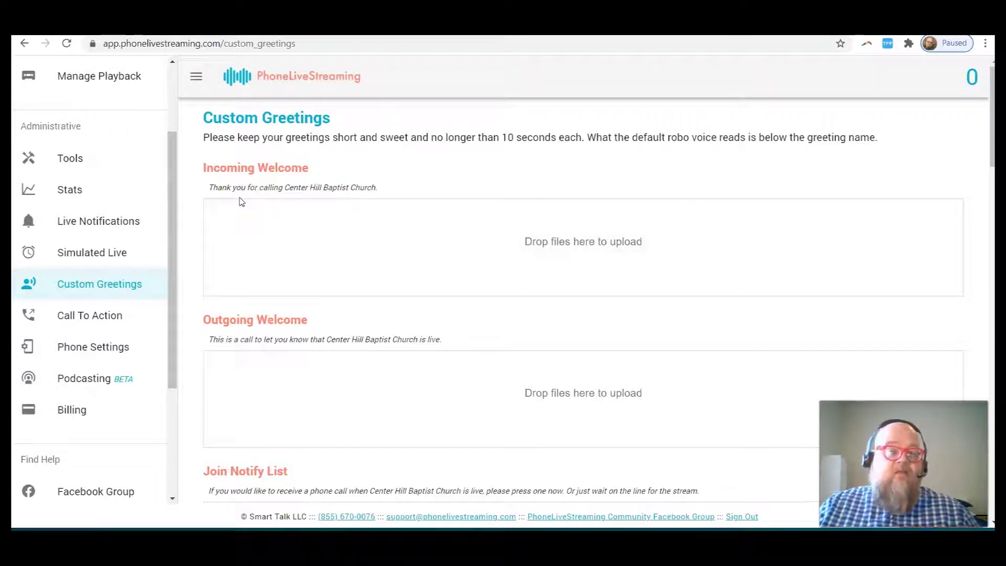
scroll(275, 229, "down", 10)
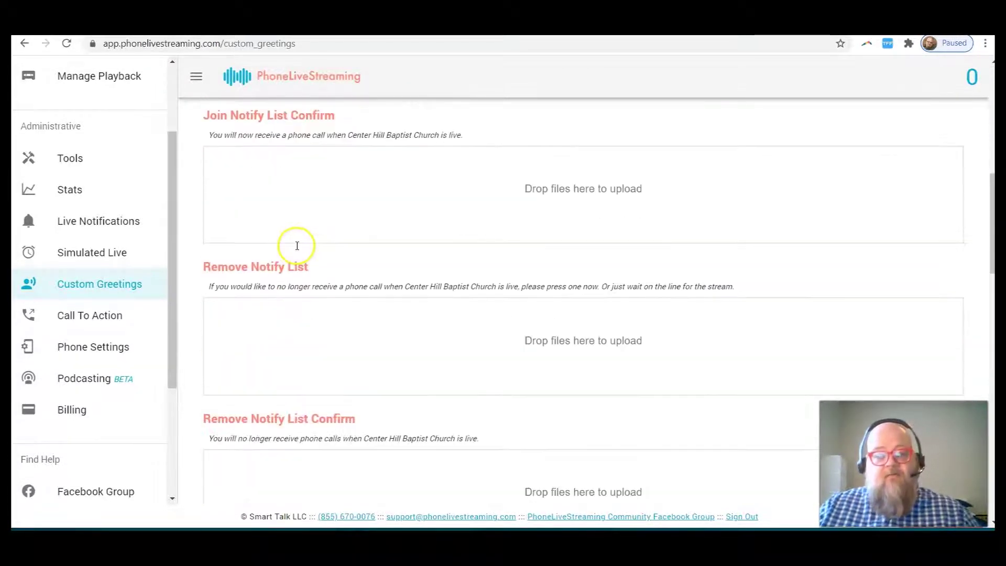
scroll(298, 250, "down", 20)
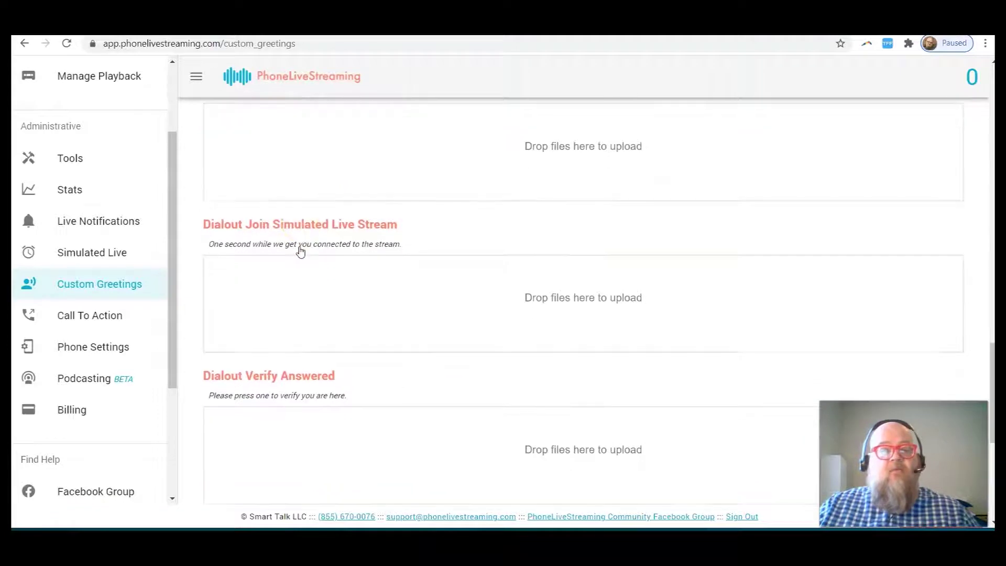
scroll(300, 252, "down", 1)
left_click(301, 287)
scroll(303, 289, "up", 3)
scroll(304, 290, "down", 3)
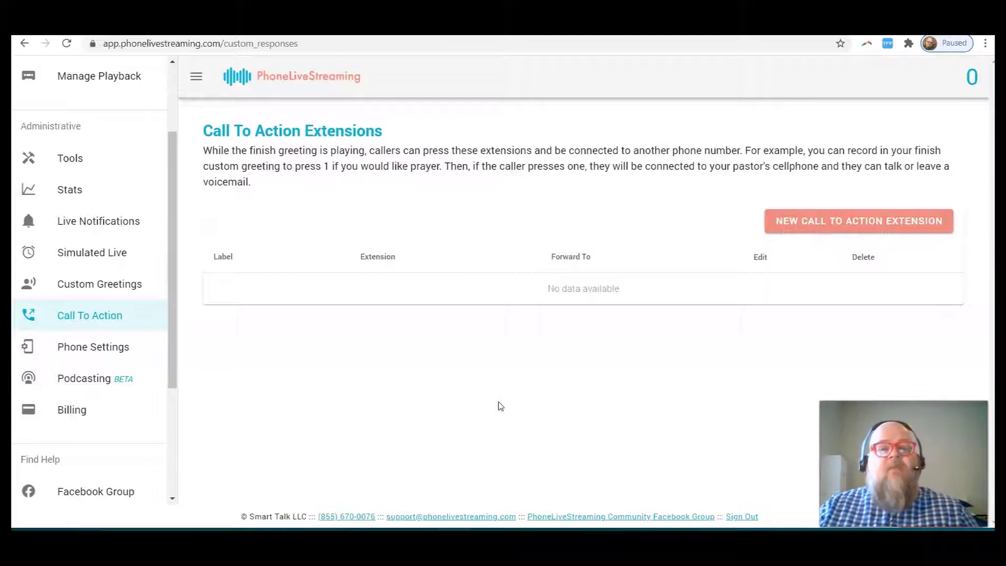
Step: Fill in a new call to action extension labelled Prayer Line with extension 1 and a forwarding phone number, and dismiss it unsaved
left_click(836, 223)
left_click(408, 222)
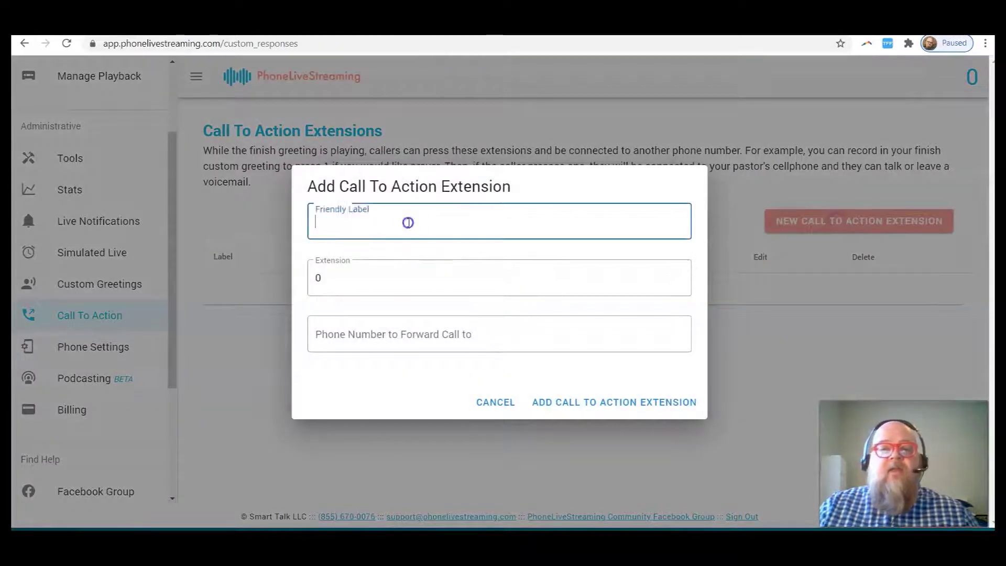
type("Prayer Line")
key("Tab")
type("1")
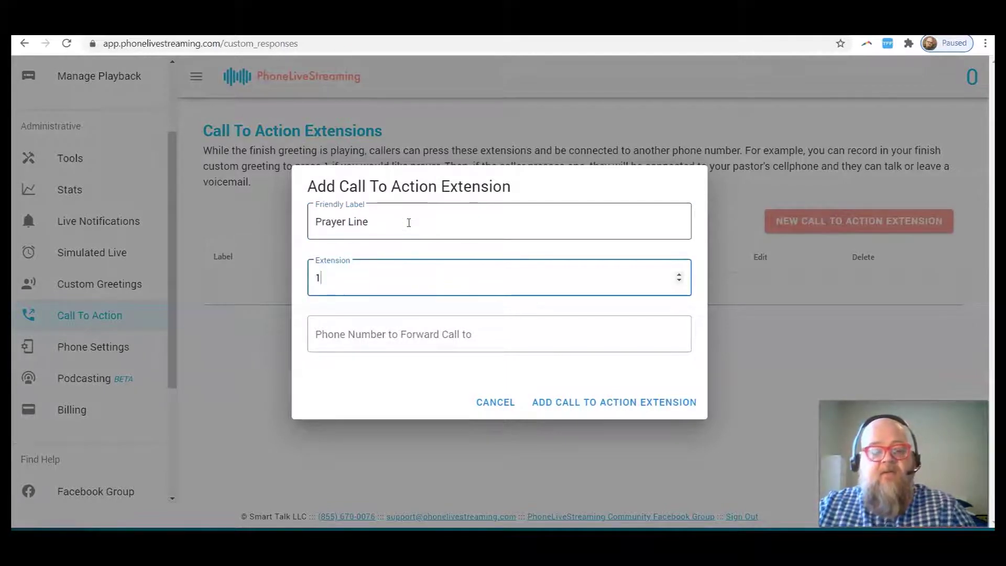
key("Tab")
type("12")
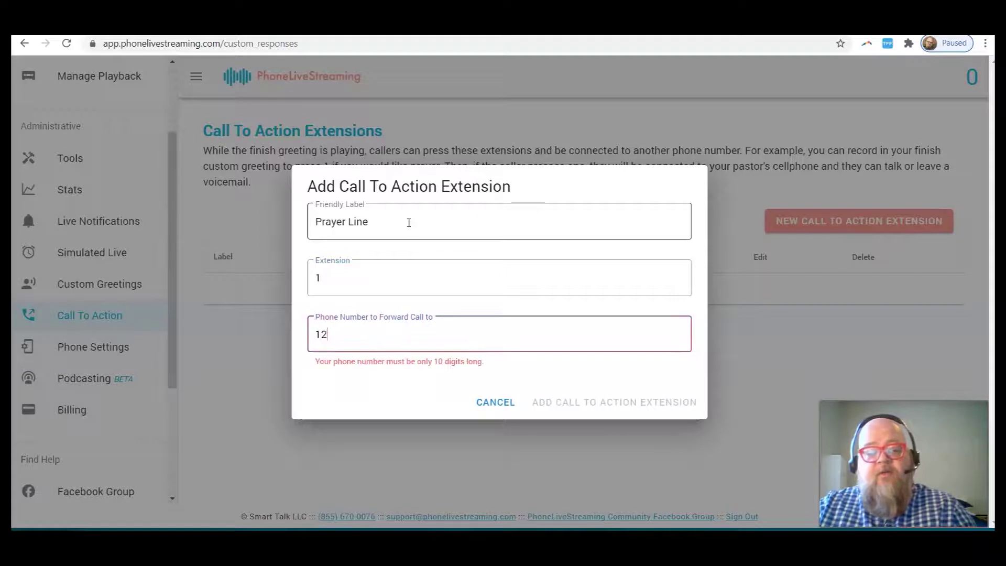
type("34567890")
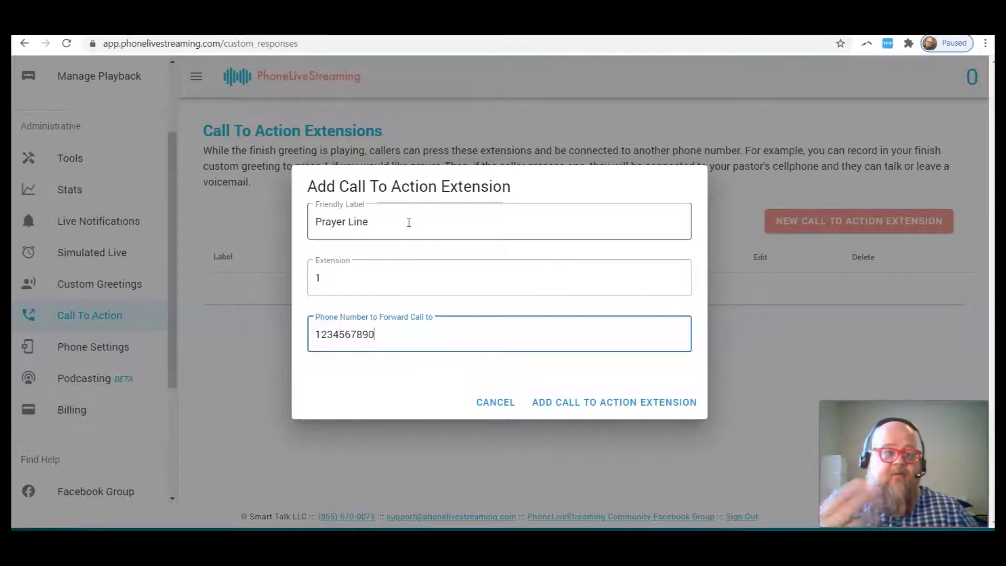
left_click(415, 457)
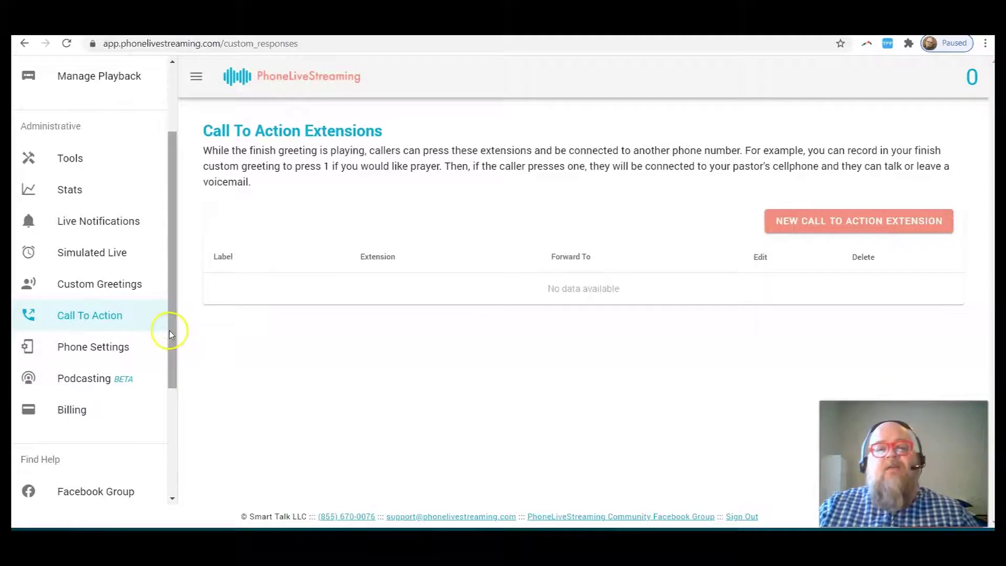
Step: Open the Phone Settings page and look over the organization name and the Live Notifications option
left_click(89, 347)
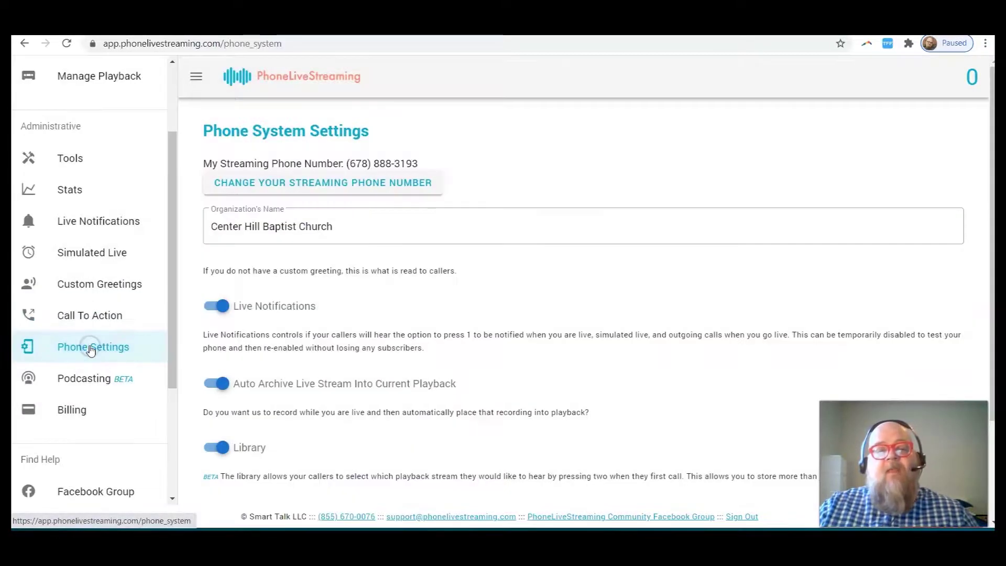
scroll(183, 267, "down", 2)
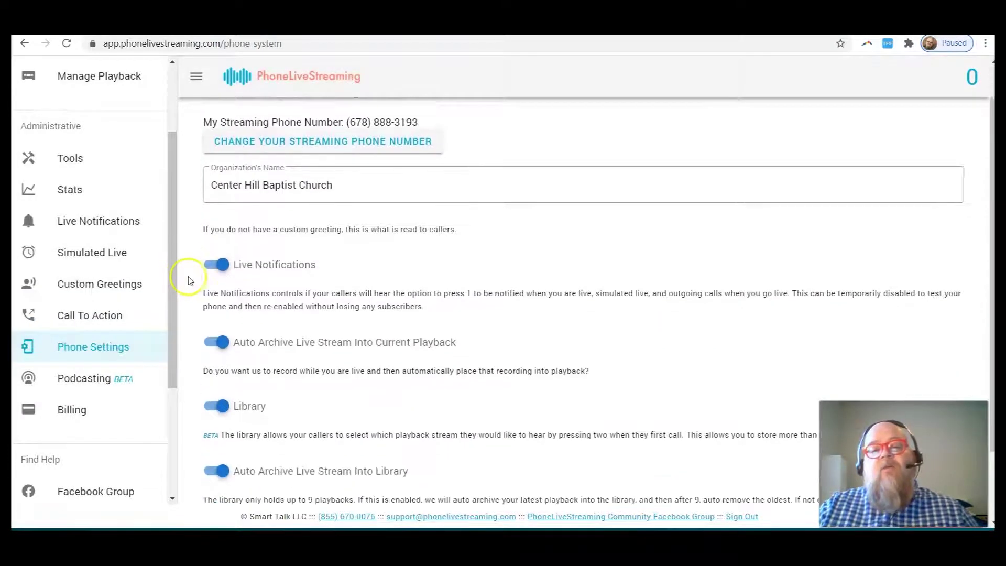
scroll(195, 347, "up", 1)
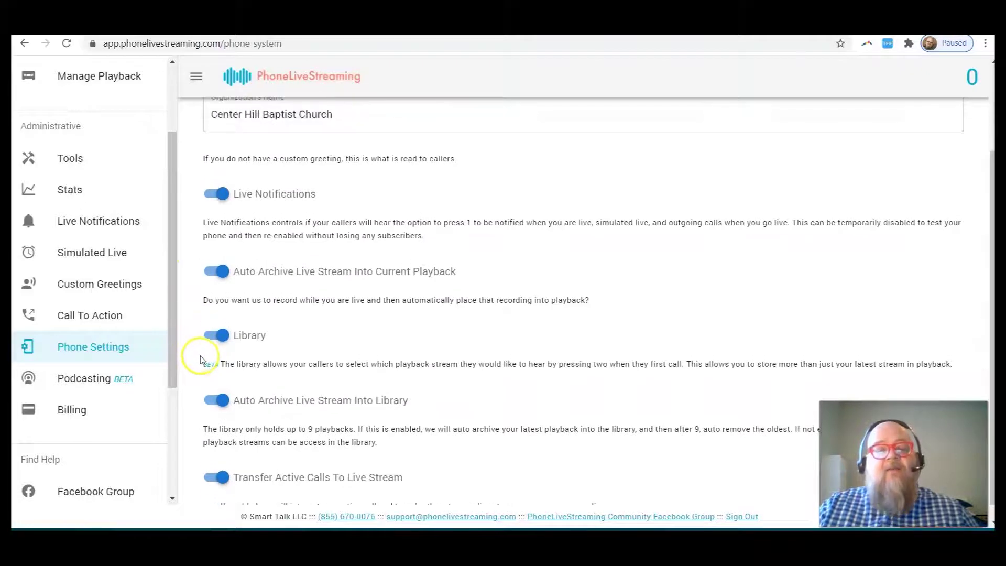
scroll(202, 349, "down", 1)
scroll(195, 340, "up", 1)
scroll(195, 283, "up", 1)
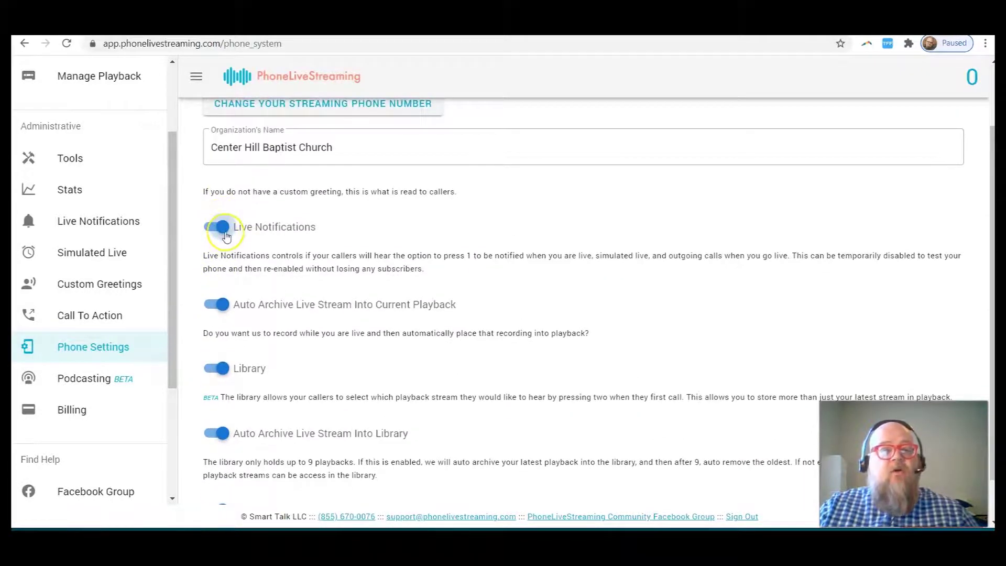
Step: Review the explanations of the Auto Archive, Library and Transfer Active Calls To Live Stream options
left_click(202, 328)
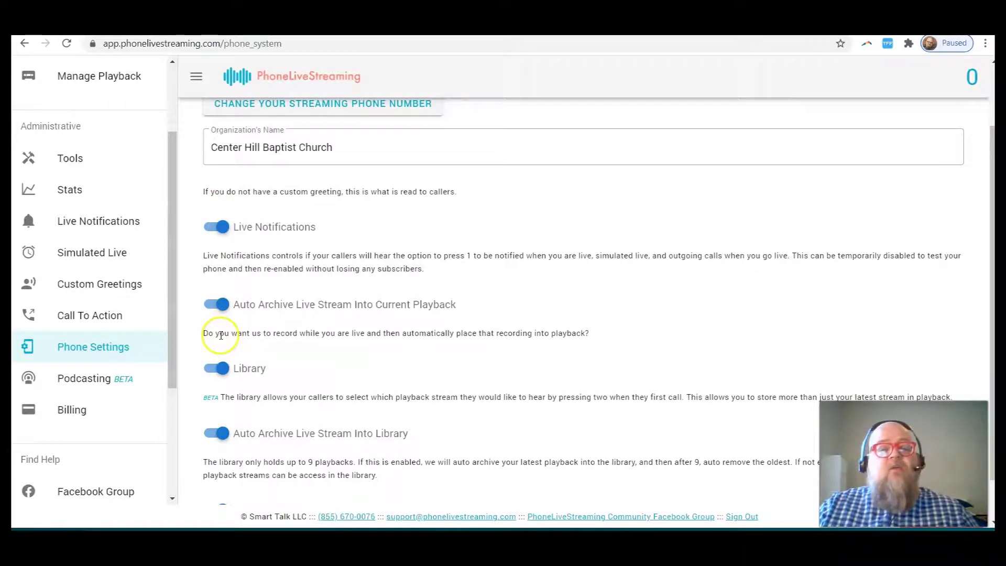
scroll(220, 324, "down", 1)
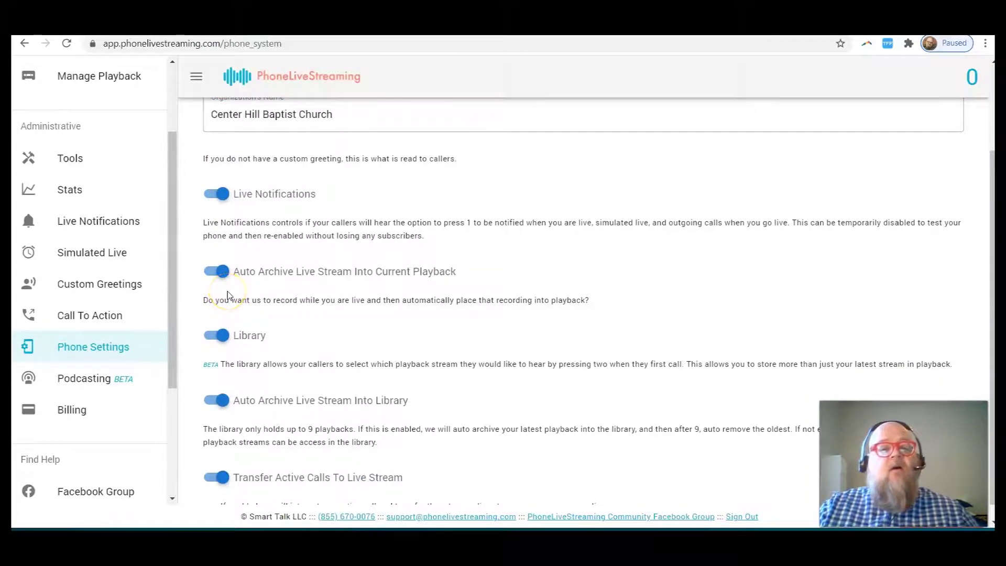
left_click(229, 294)
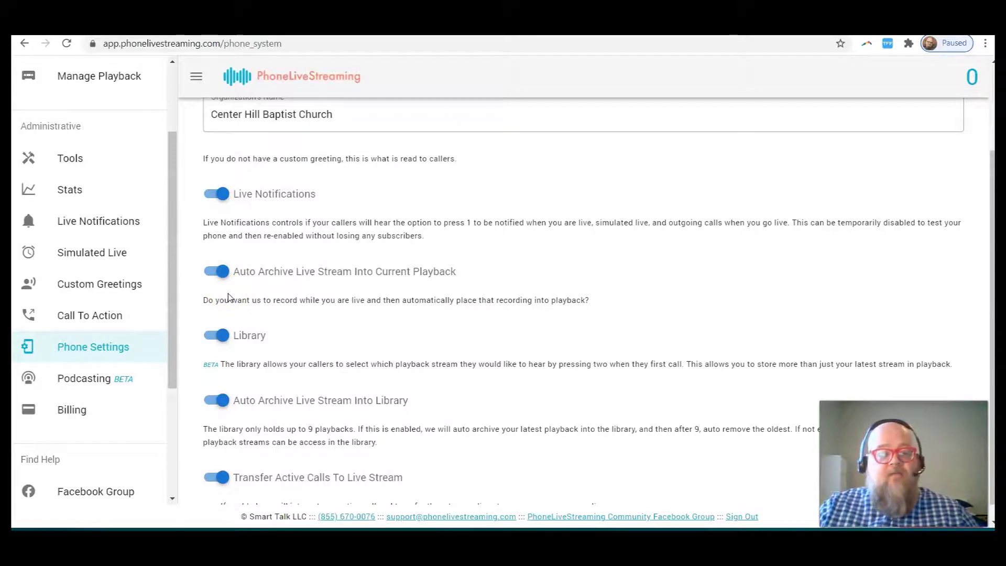
left_click(205, 361)
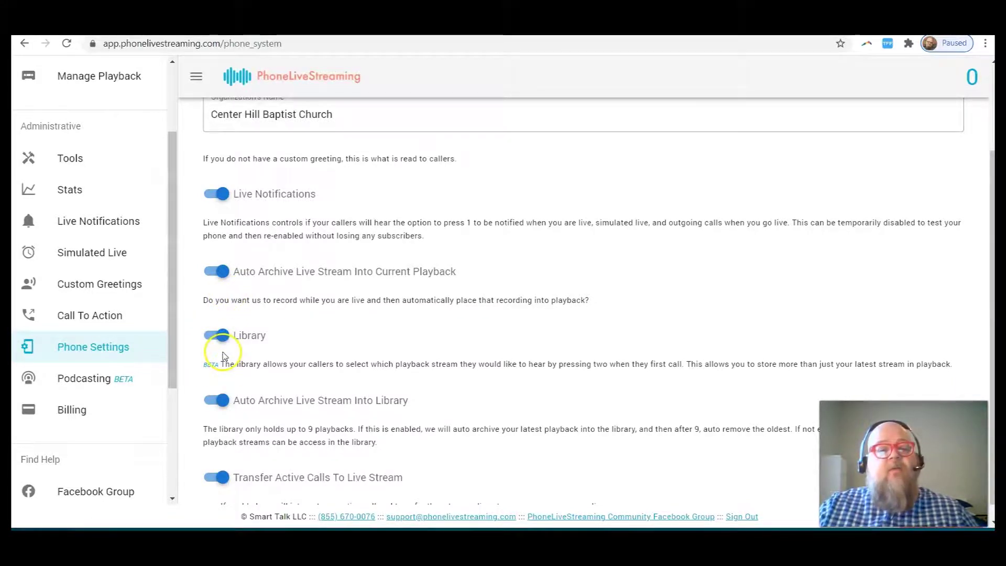
scroll(225, 367, "down", 1)
left_click(234, 404)
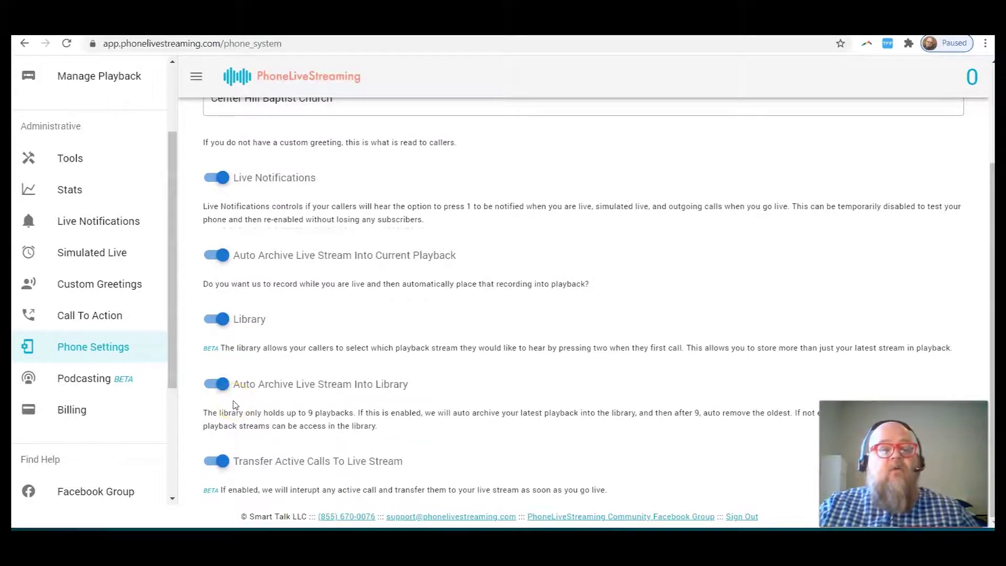
left_click(255, 406)
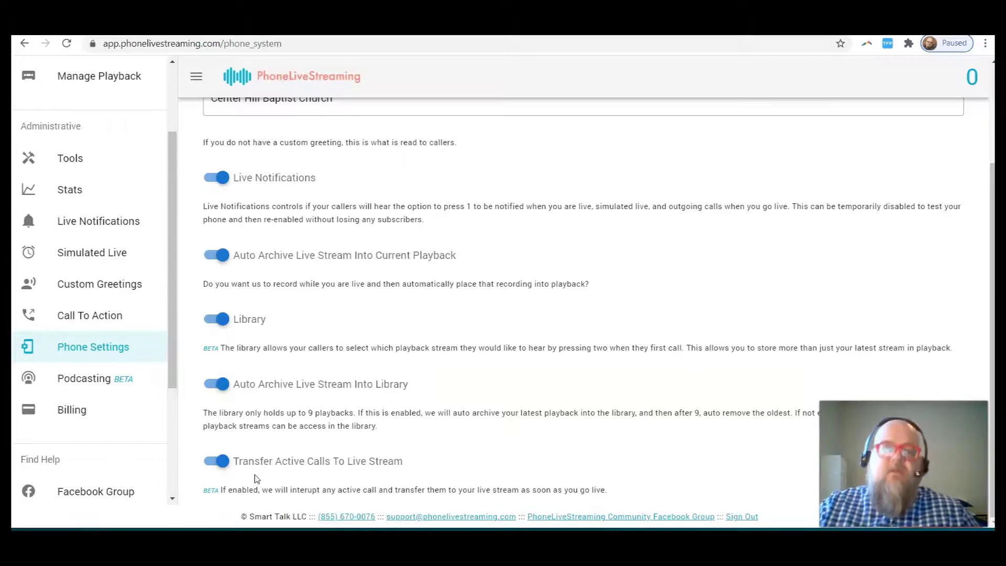
scroll(256, 478, "up", 3)
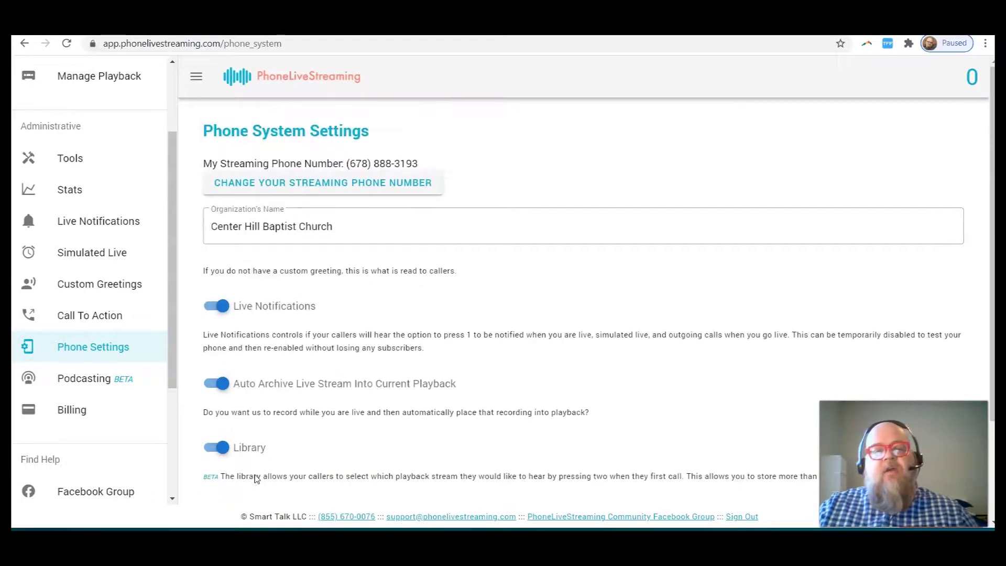
Step: Remove "Baptist Church" from the Organization's Name and re-enter it so the name reads Center Hill Baptist Church
left_click(337, 226)
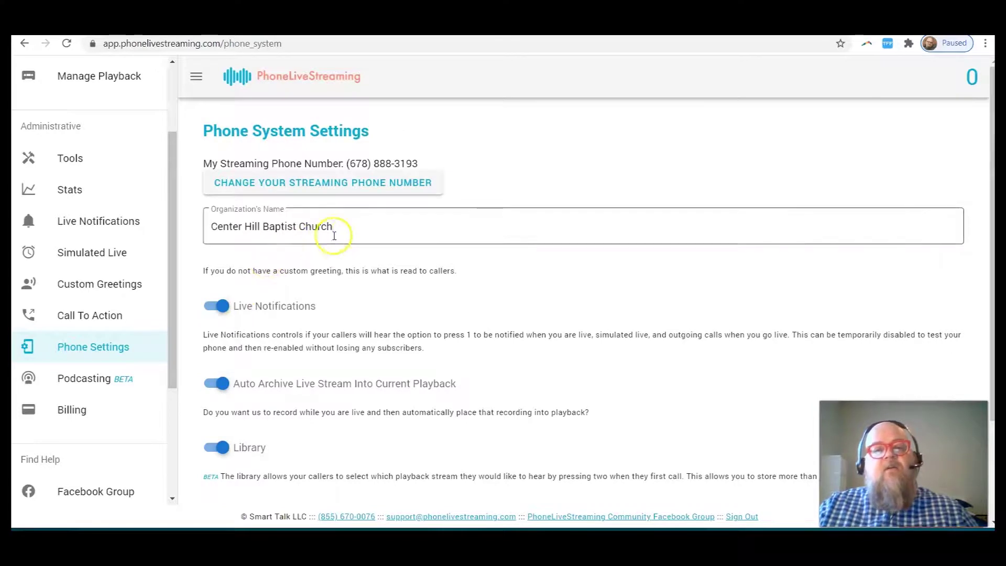
left_click_drag(337, 227, 260, 229)
key("BackSpace")
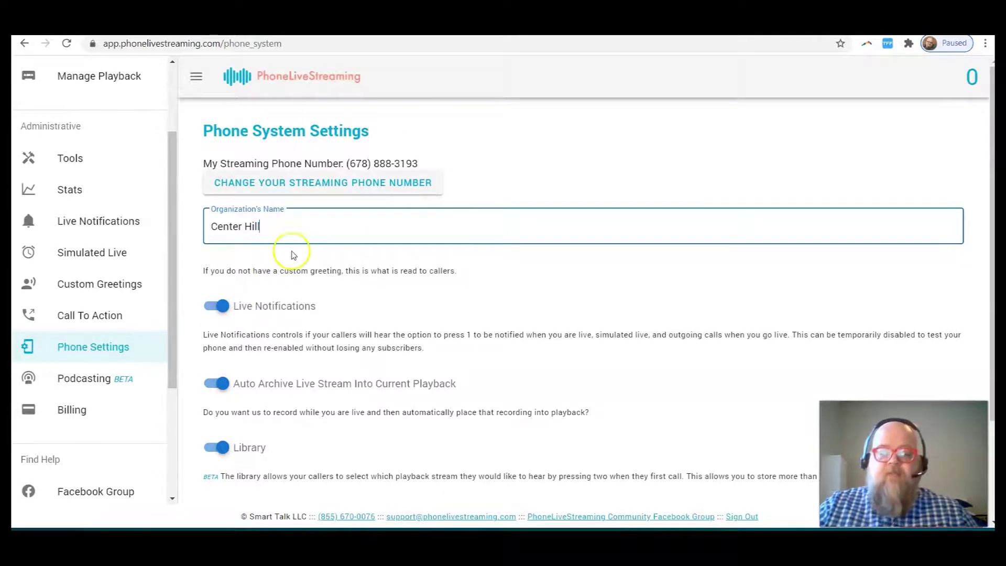
type("B")
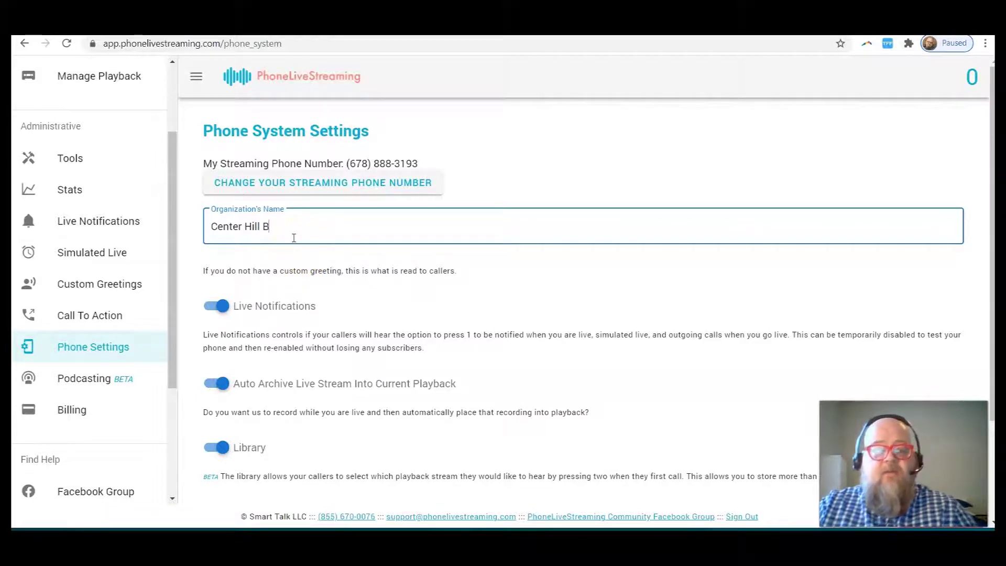
type("aptist Church")
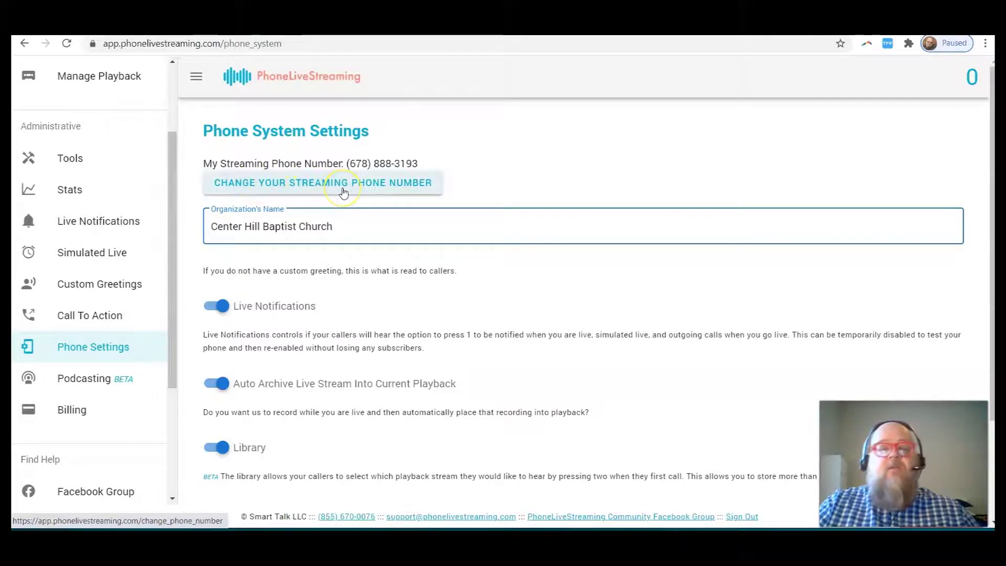
left_click(478, 176)
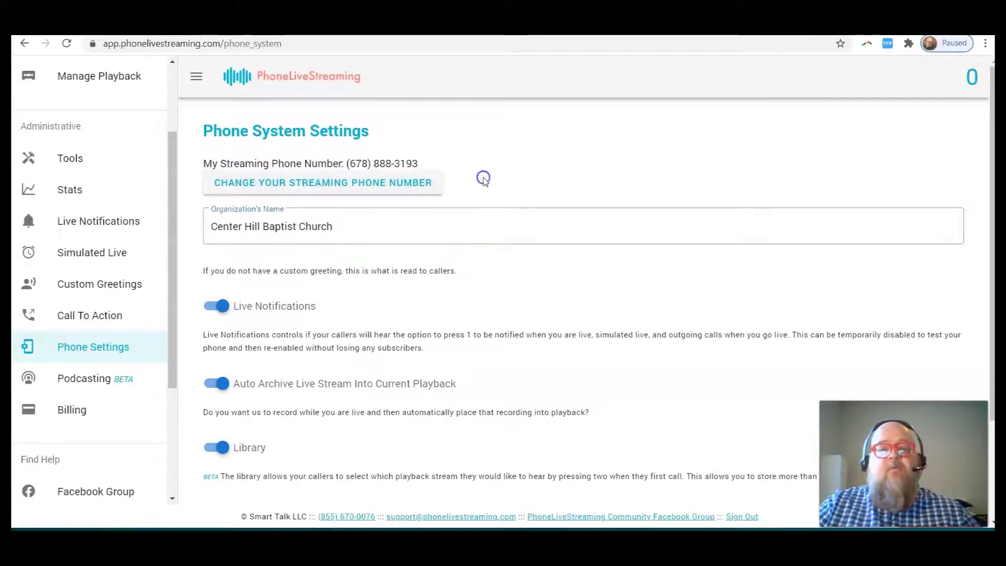
Step: Open the Podcasting page and review the podcast settings, channel image specifications and the Spotify and Apple submission links
left_click(98, 388)
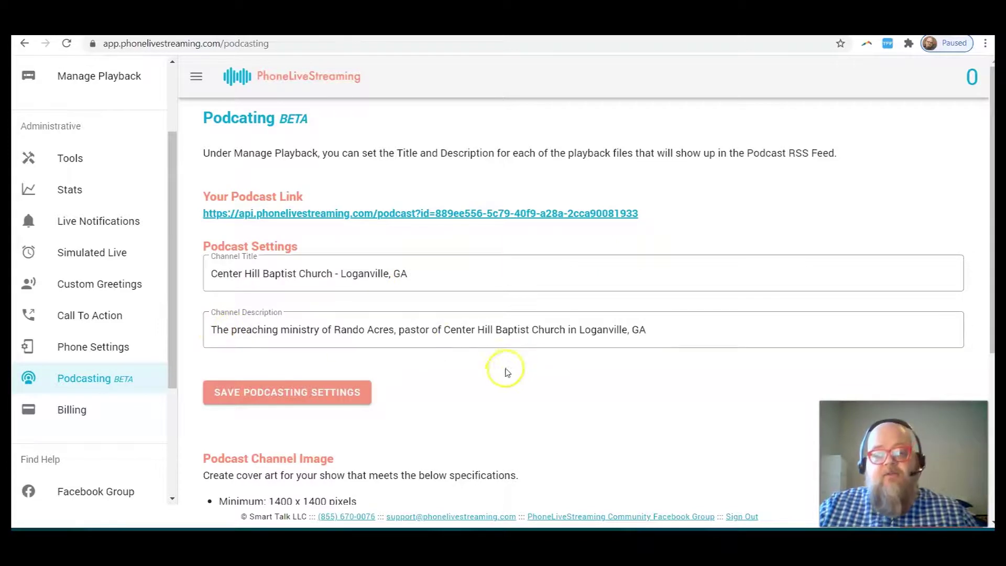
scroll(400, 422, "down", 5)
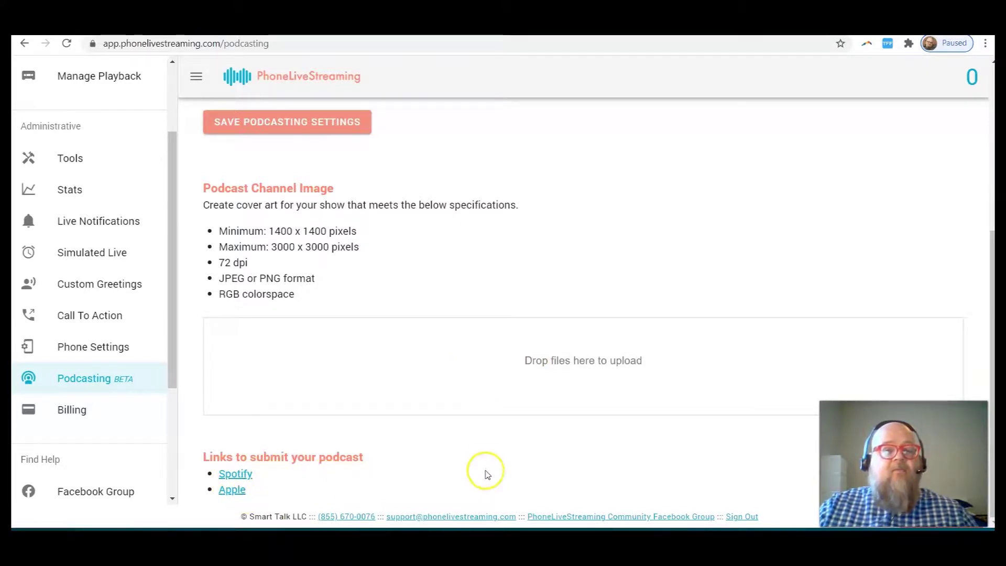
left_click(460, 467)
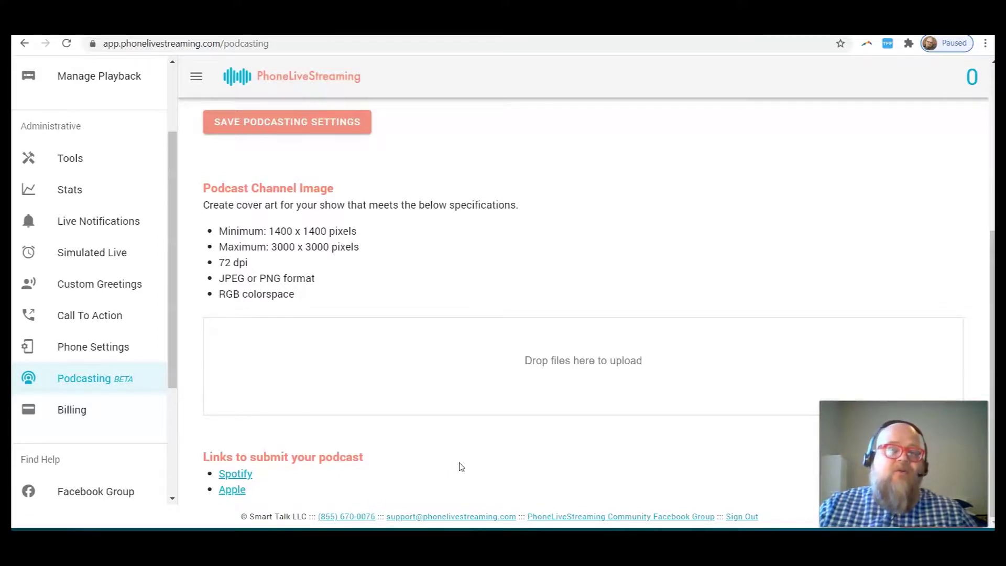
Step: Open the Billing page and review the card on file and receipts sections
scroll(456, 377, "up", 1)
scroll(456, 377, "down", 1)
left_click(61, 420)
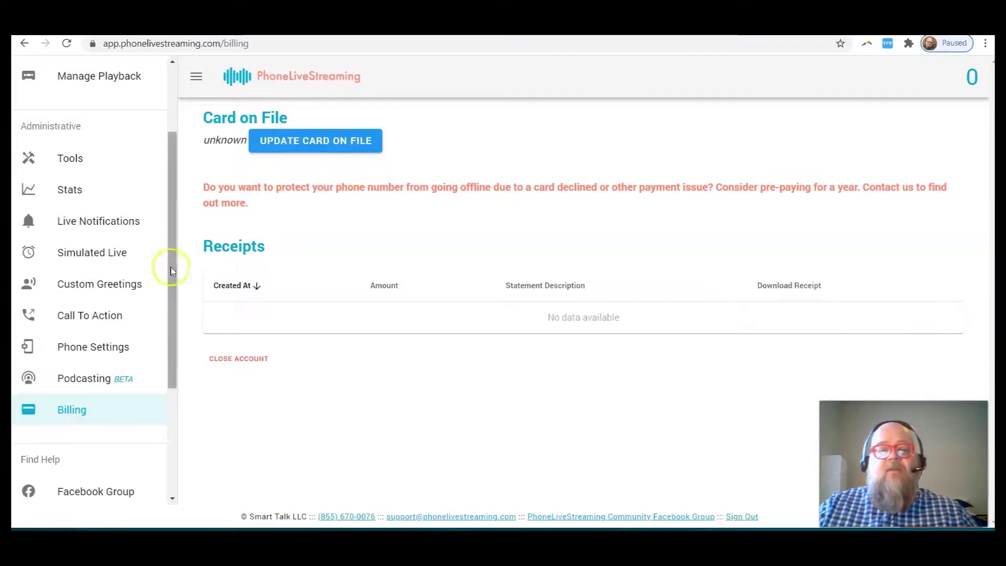
Step: Visit the Facebook Group listed among the help resources, look over its page, and return to the Billing page
left_click_drag(173, 233, 175, 388)
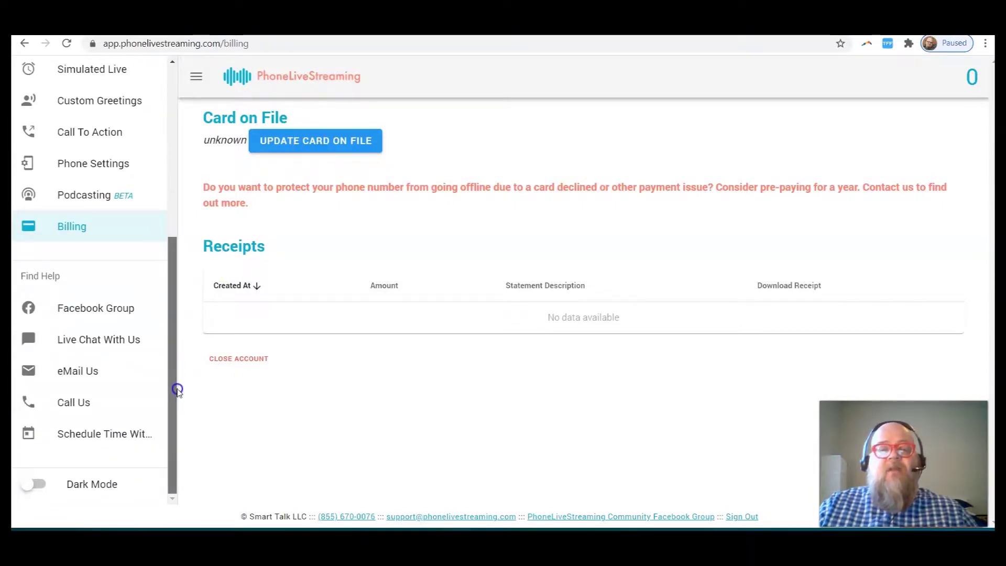
left_click(50, 312)
left_click(91, 313)
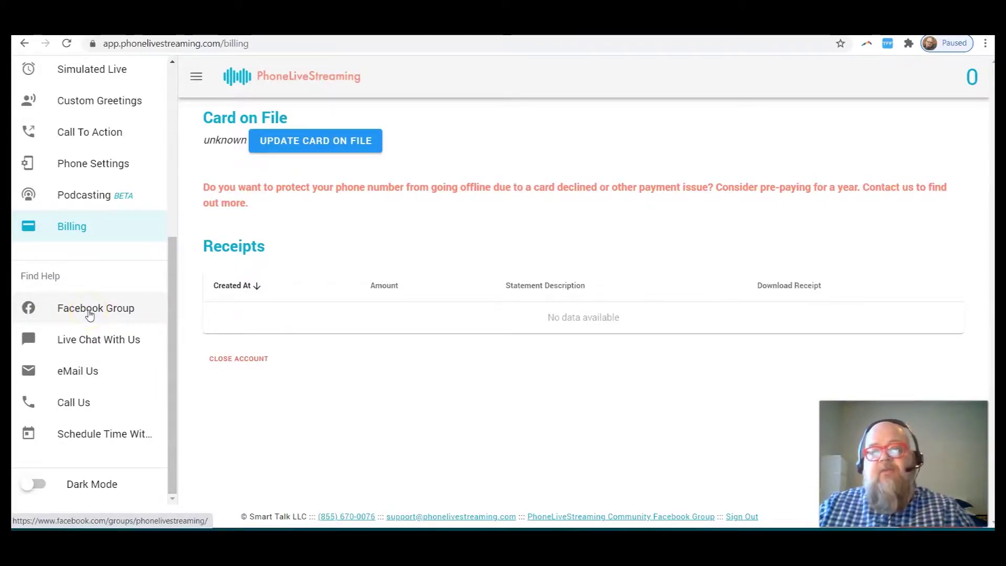
left_click(90, 313)
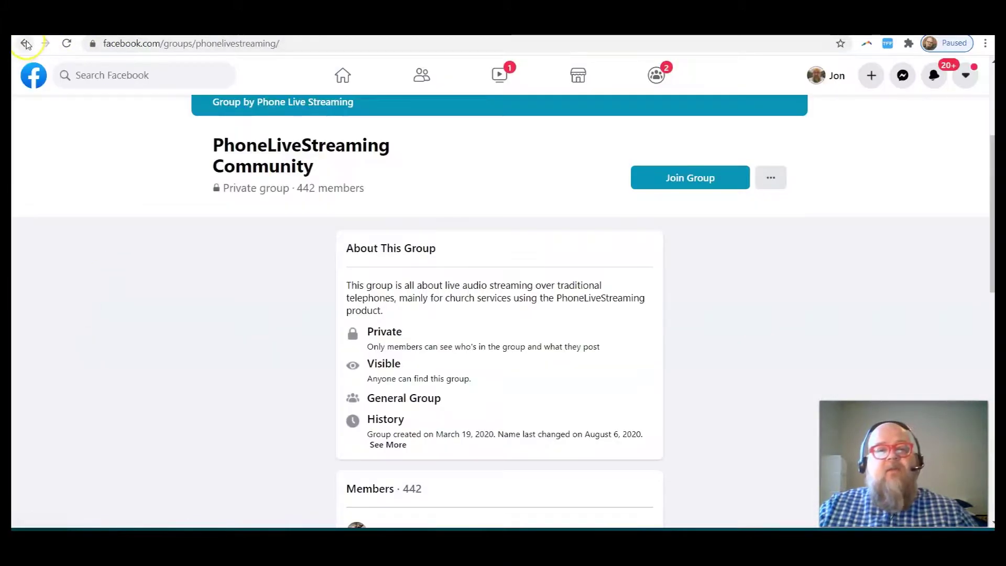
left_click(25, 43)
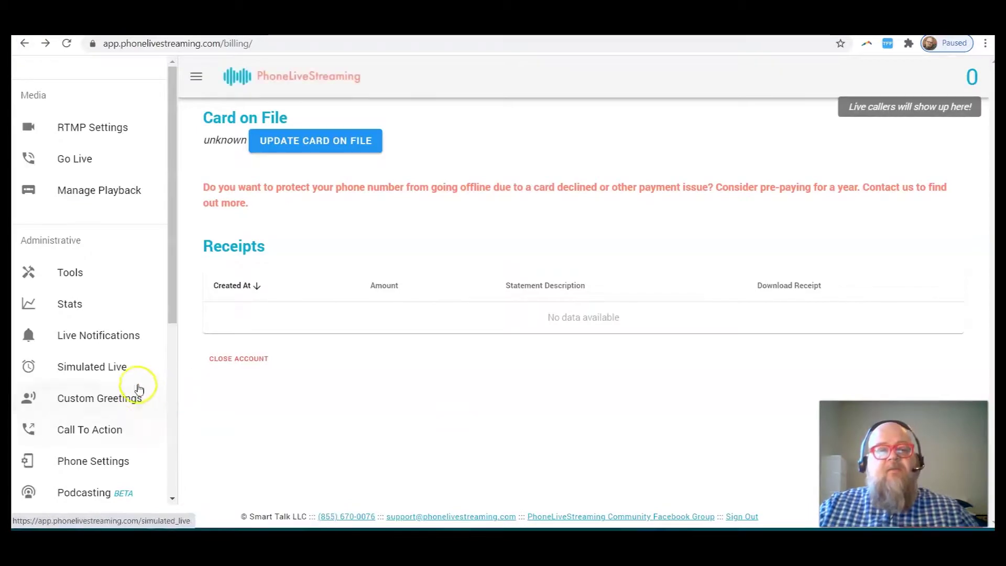
Step: Look over the Find Help contact options and turn on Dark Mode for the dashboard
scroll(135, 386, "down", 5)
left_click(58, 347)
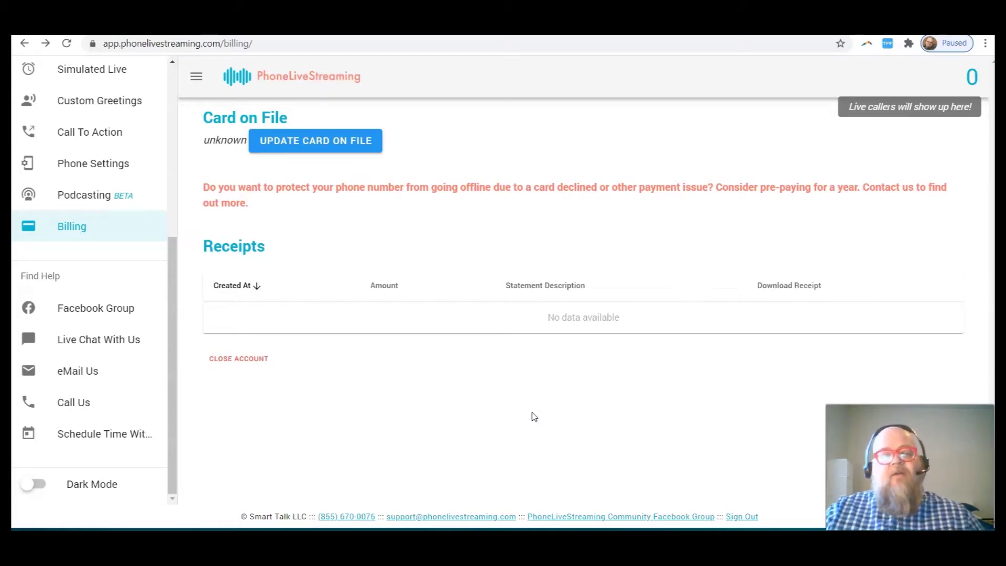
left_click(29, 483)
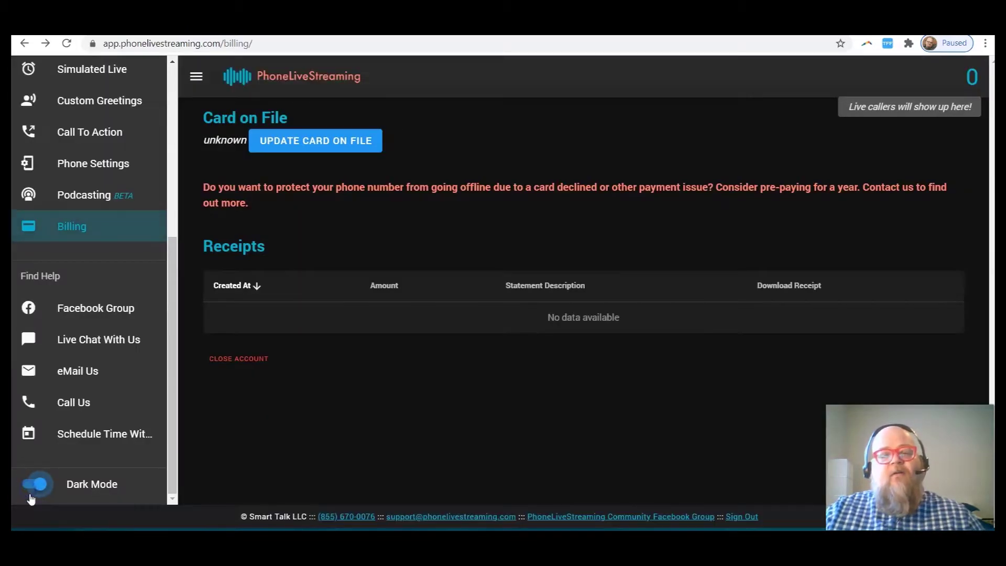